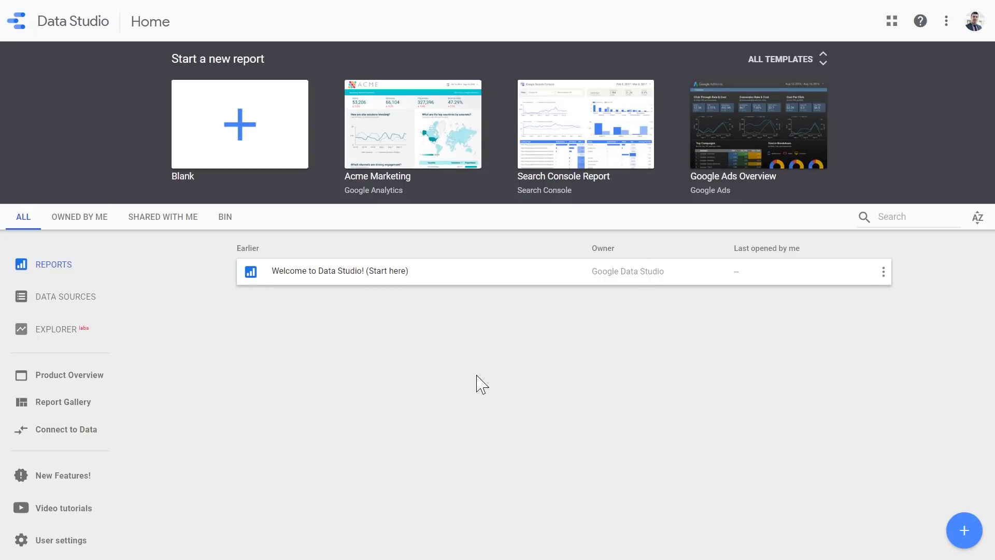
Create a blank report and connect a new Google Analytics data source to Demo Account, Google Merchandise Store, 1 Master View
{"action": "left_click", "coordinate": [248, 127]}
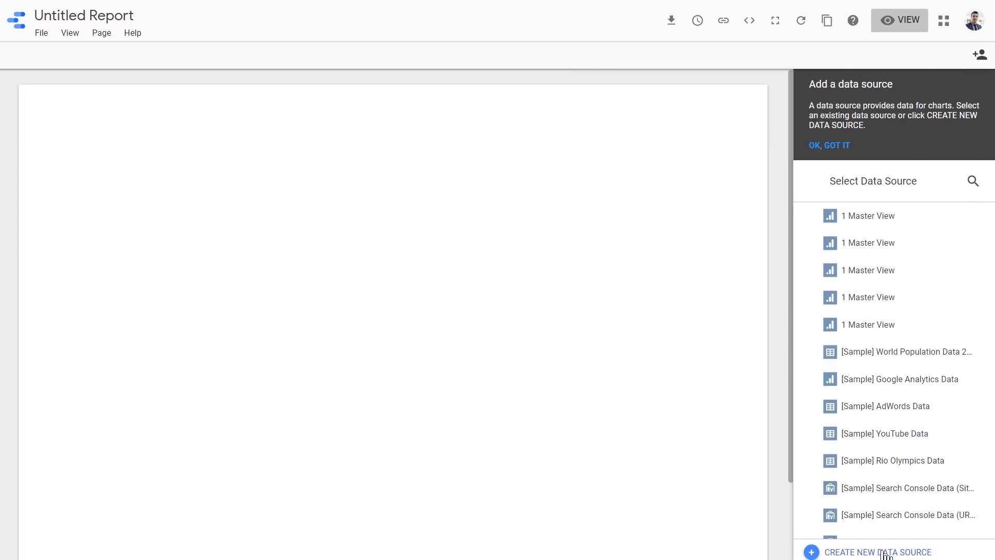
{"action": "left_click", "coordinate": [881, 552]}
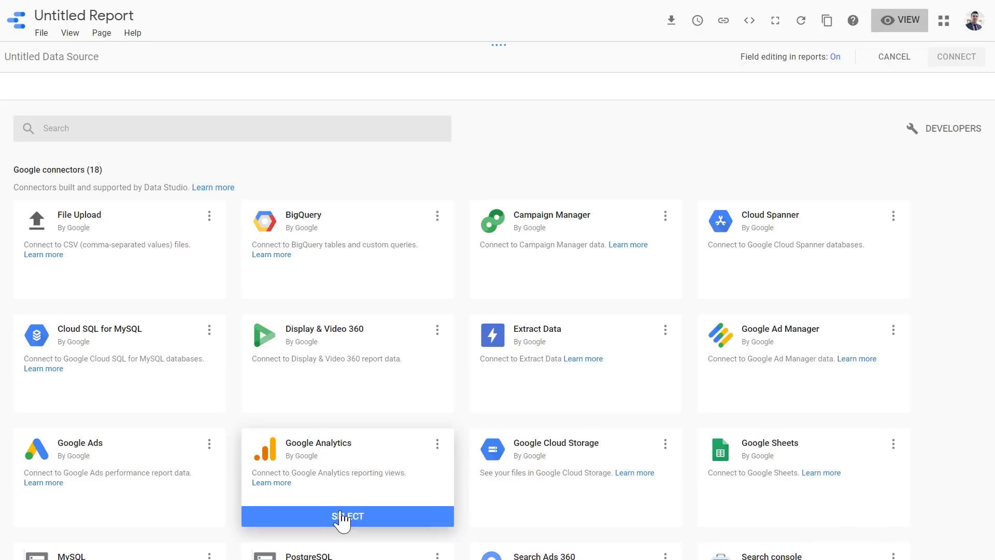
{"action": "left_click", "coordinate": [340, 516]}
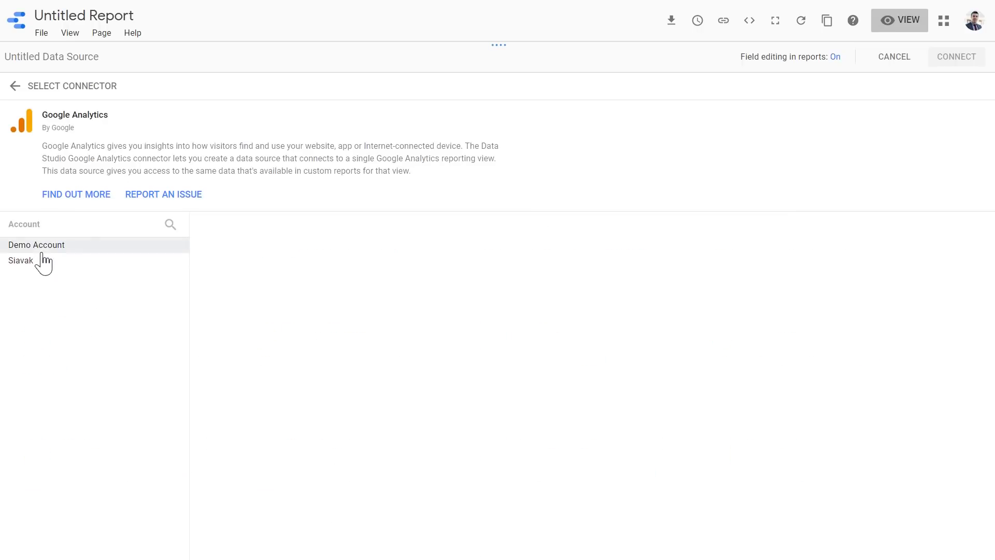
{"action": "left_click", "coordinate": [243, 247]}
{"action": "left_click", "coordinate": [422, 248]}
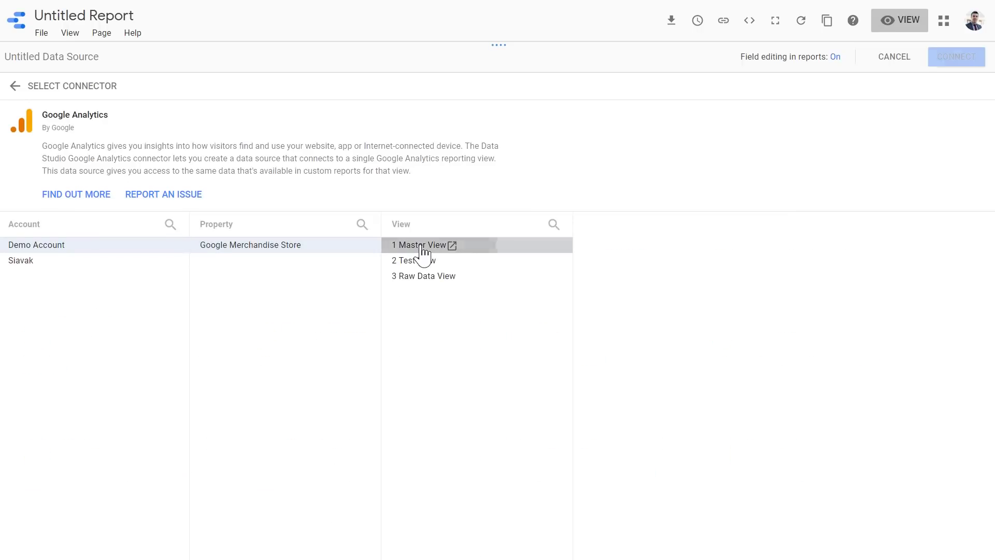
{"action": "left_click", "coordinate": [967, 62]}
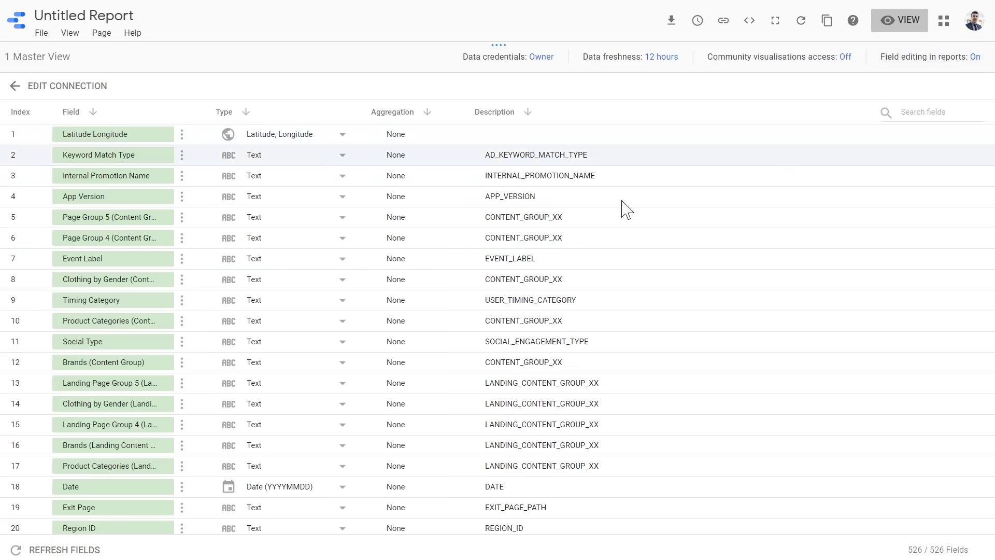
Add the 1 Master View data source to the report and confirm the addition
{"action": "mouse_move", "coordinate": [992, 142]}
{"action": "left_mouse_down"}
{"action": "mouse_move", "coordinate": [992, 428]}
{"action": "mouse_move", "coordinate": [992, 132]}
{"action": "left_mouse_up"}
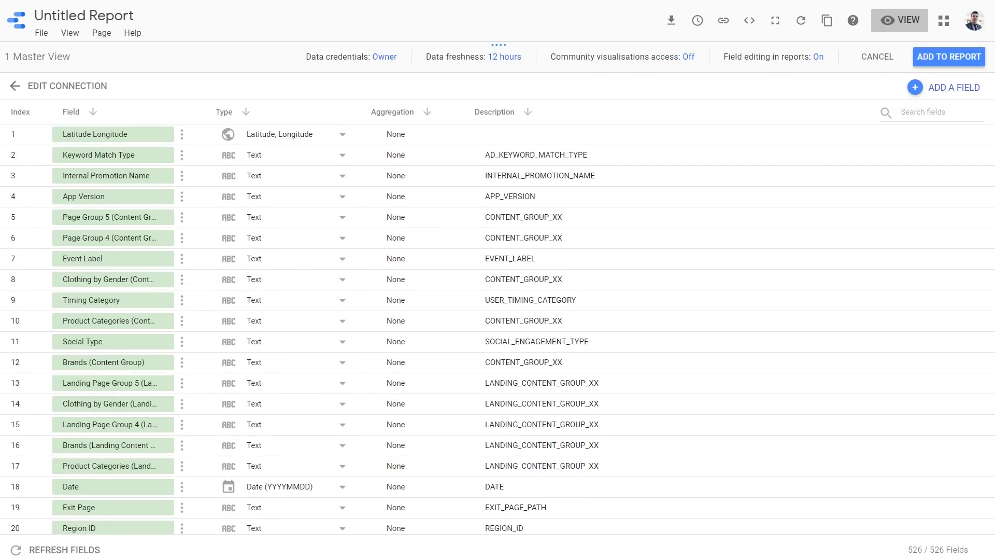
{"action": "left_click", "coordinate": [951, 65]}
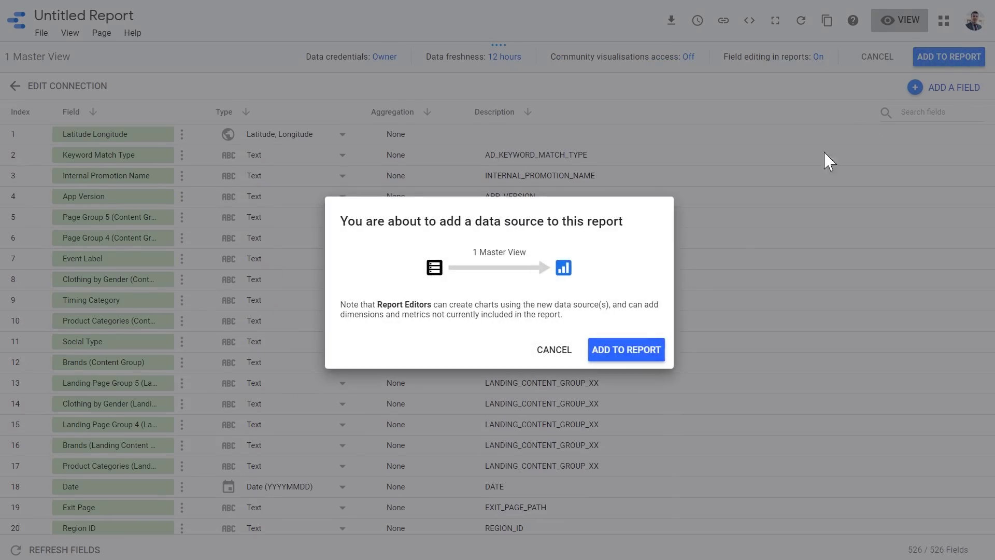
{"action": "left_click", "coordinate": [628, 357]}
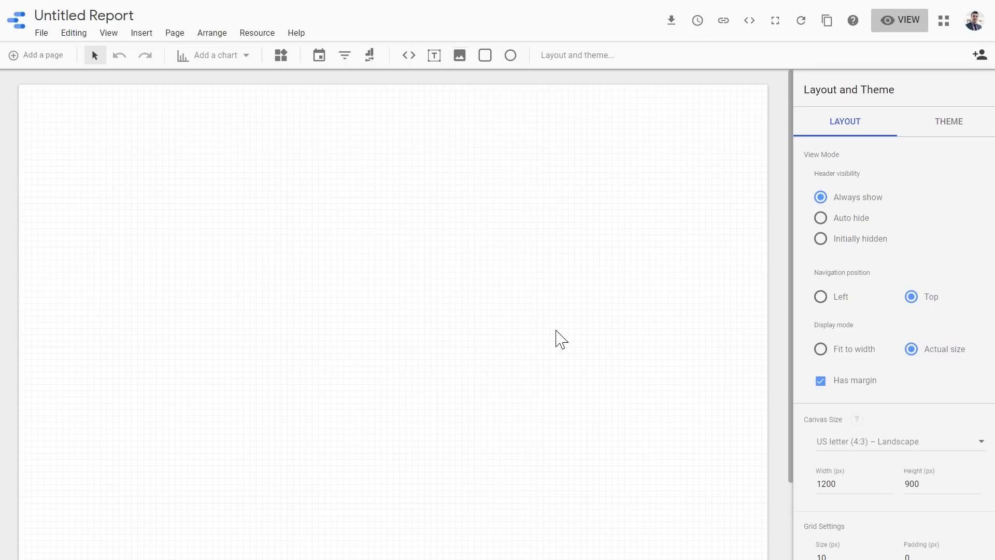
Insert a plain table chart in the upper part of the blank report page
{"action": "left_click", "coordinate": [194, 58]}
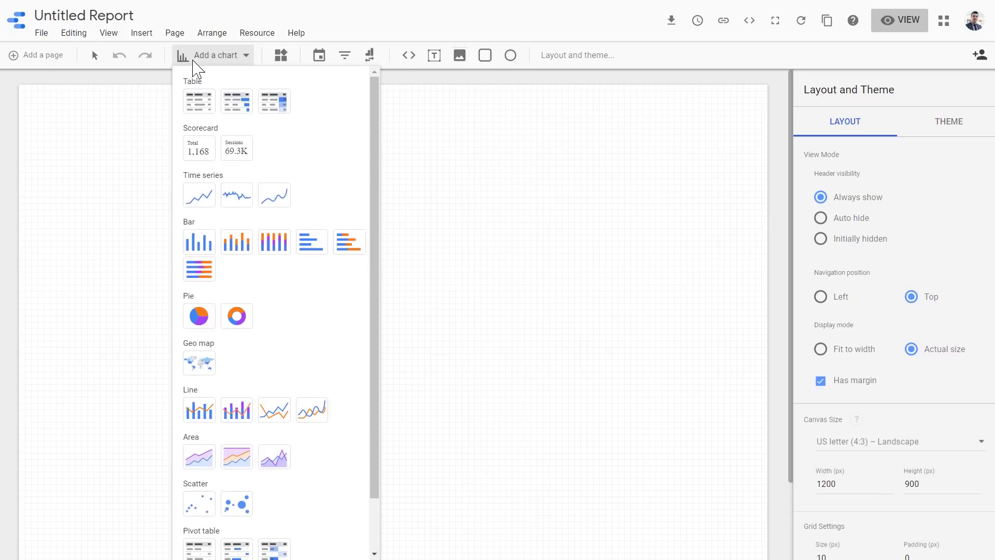
{"action": "left_click", "coordinate": [199, 102]}
{"action": "left_click_drag", "start_coordinate": [392, 155], "coordinate": [395, 251]}
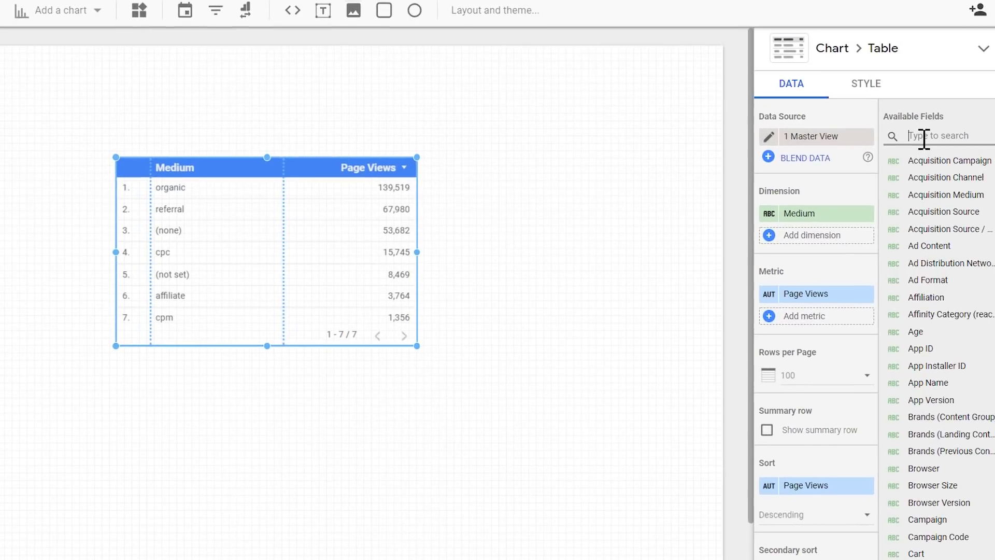
Find the Sessions field and add it to the table as a metric ahead of Page Views
{"action": "left_click", "coordinate": [924, 137]}
{"action": "type", "text": "session"}
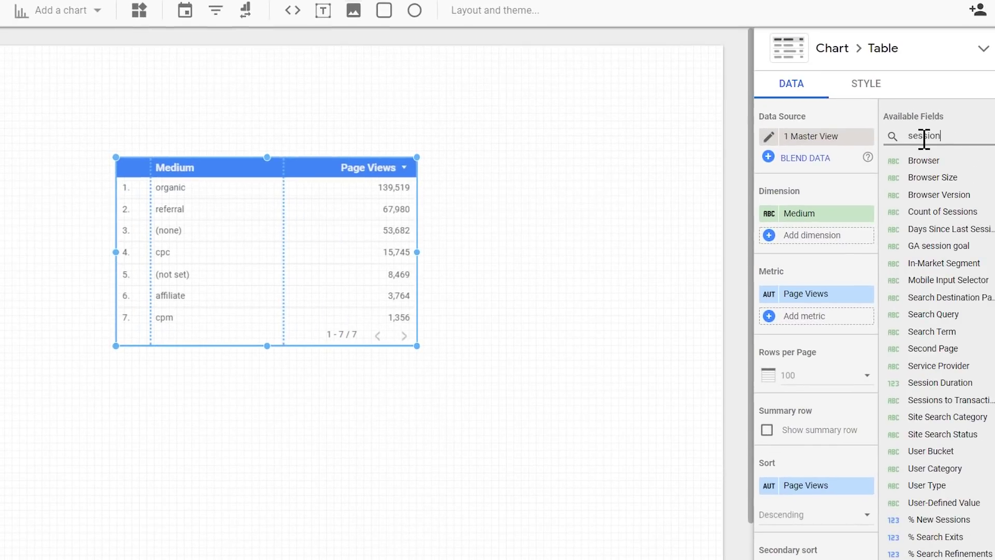
{"action": "type", "text": "s"}
{"action": "left_click_drag", "start_coordinate": [922, 279], "coordinate": [817, 311]}
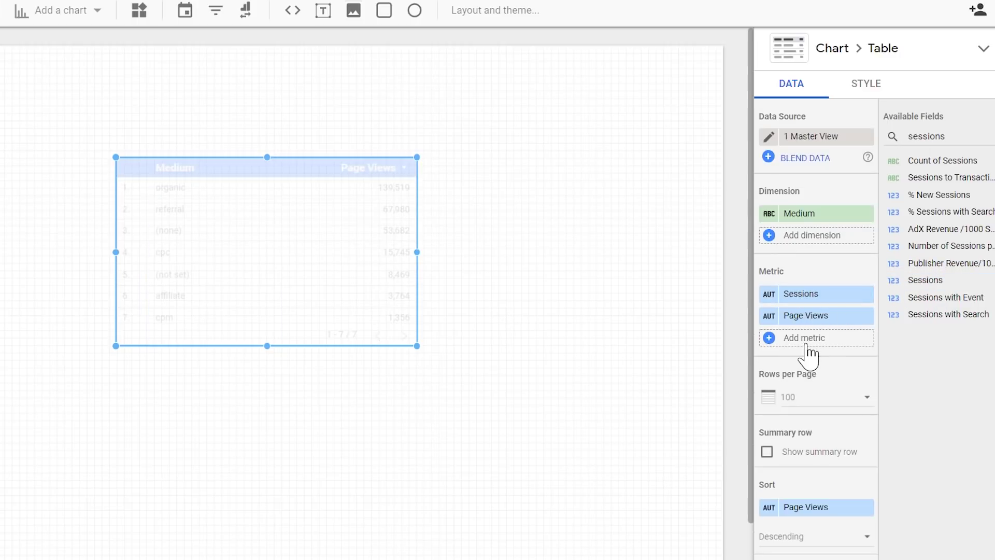
Find the E-commerce Conversion Rate field and add it to the table as a metric after Page Views
{"action": "left_click", "coordinate": [949, 144]}
{"action": "left_click_drag", "start_coordinate": [950, 144], "coordinate": [882, 143]}
{"action": "type", "text": "conversion"}
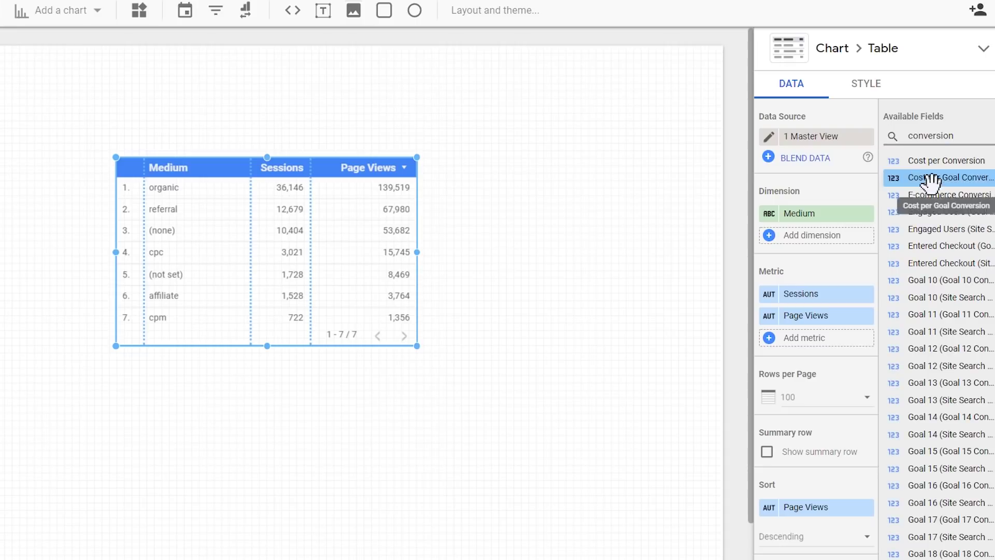
{"action": "left_click_drag", "start_coordinate": [933, 197], "coordinate": [824, 346]}
Find the Avg. Order Value field and add it as the table's last metric
{"action": "left_click_drag", "start_coordinate": [953, 136], "coordinate": [889, 140]}
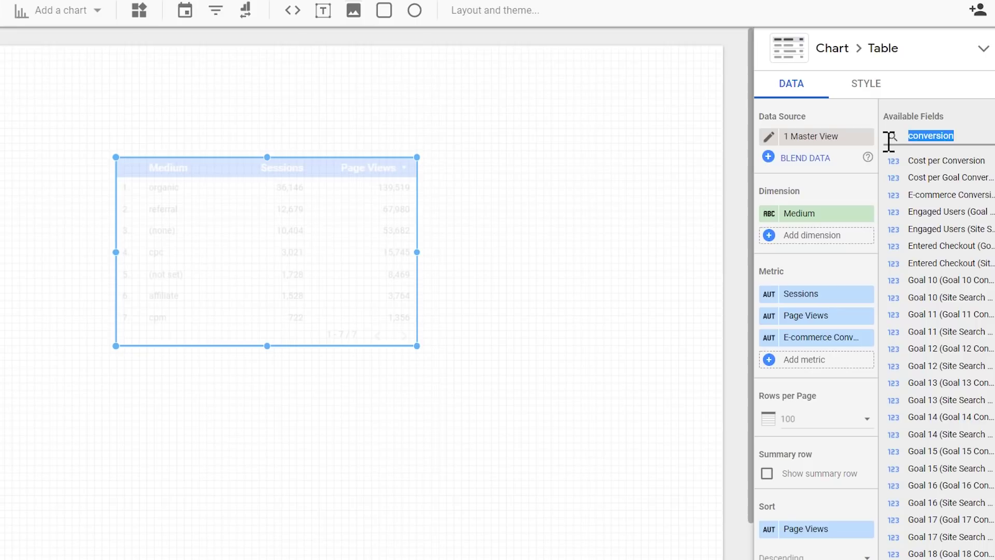
{"action": "type", "text": "avg,"}
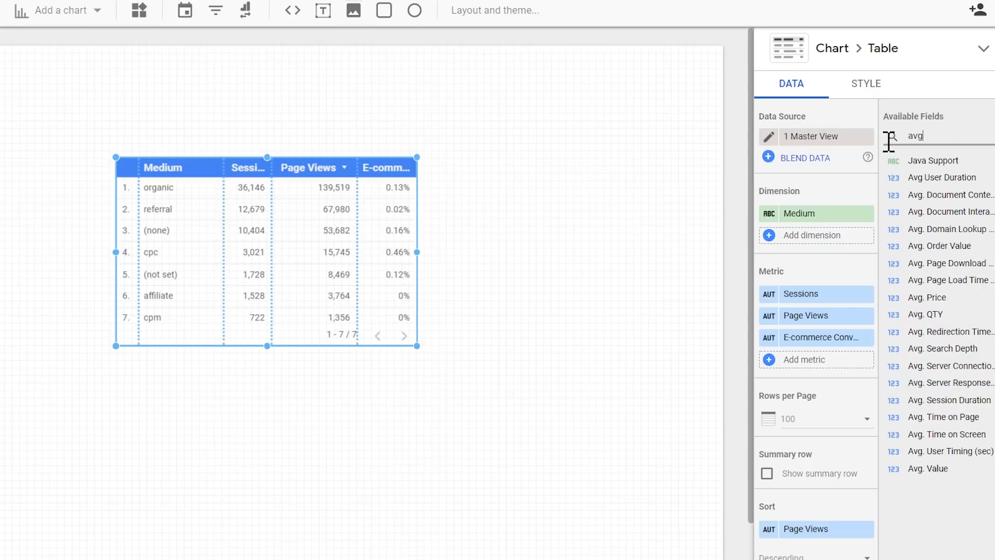
{"action": "key", "text": "BackSpace"}
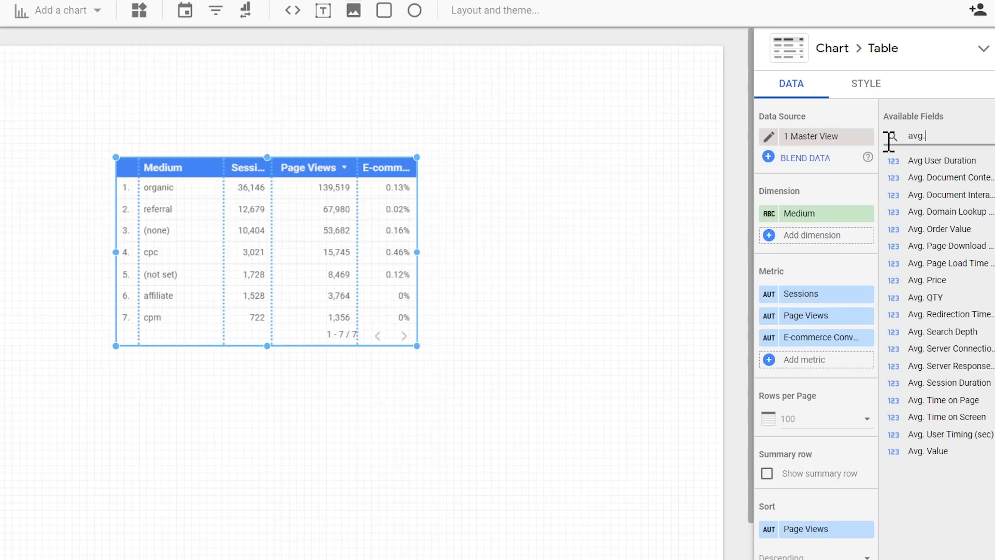
{"action": "type", "text": "."}
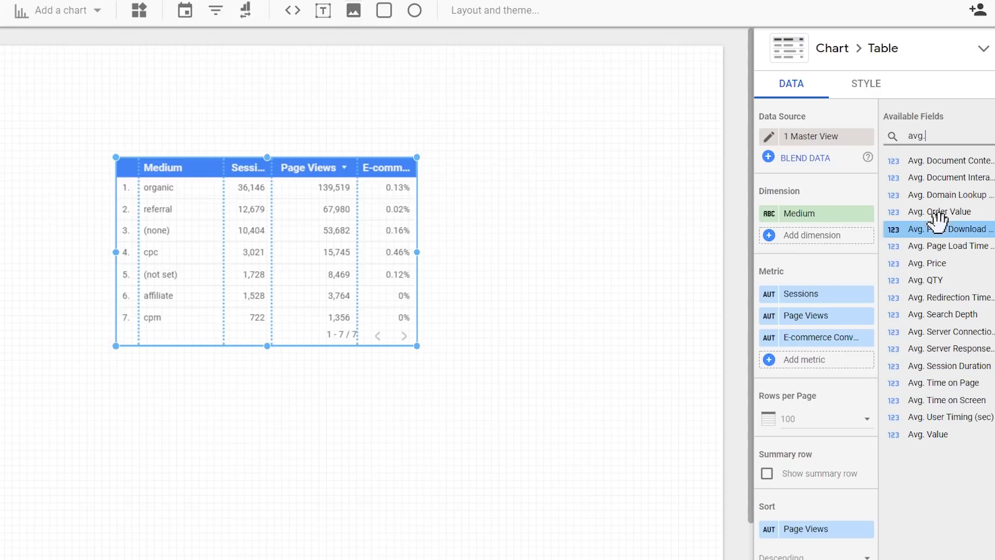
{"action": "left_click_drag", "start_coordinate": [932, 233], "coordinate": [776, 374]}
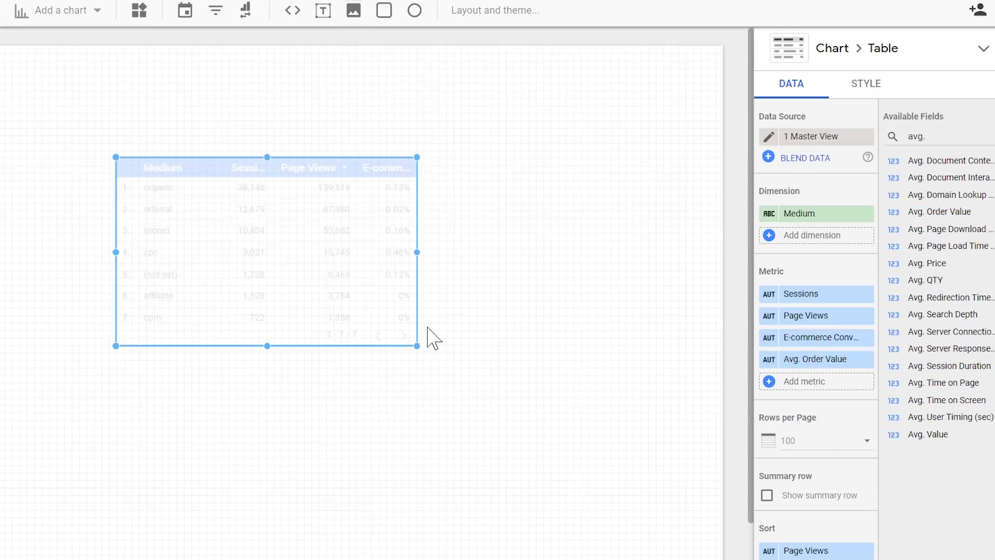
Widen the table on both sides and fit the E-commerce Conversion Rate column to its full header
{"action": "left_click_drag", "start_coordinate": [115, 253], "coordinate": [0, 241]}
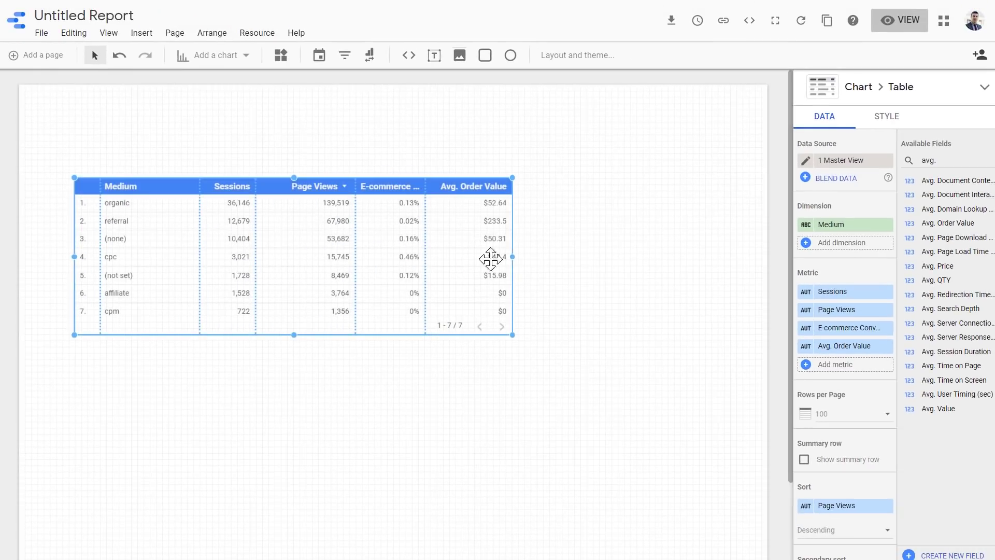
{"action": "left_click_drag", "start_coordinate": [512, 256], "coordinate": [679, 256]}
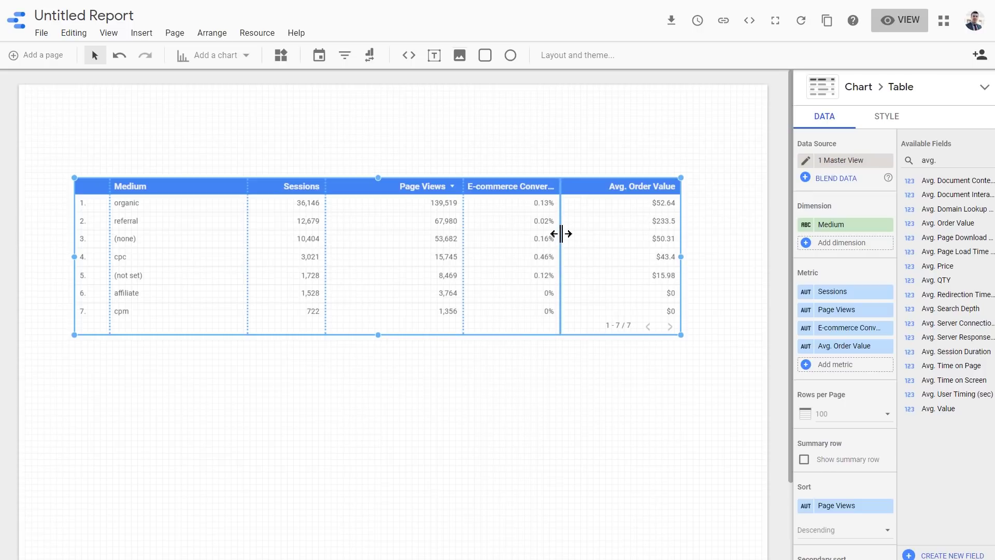
{"action": "double_click", "coordinate": [561, 234]}
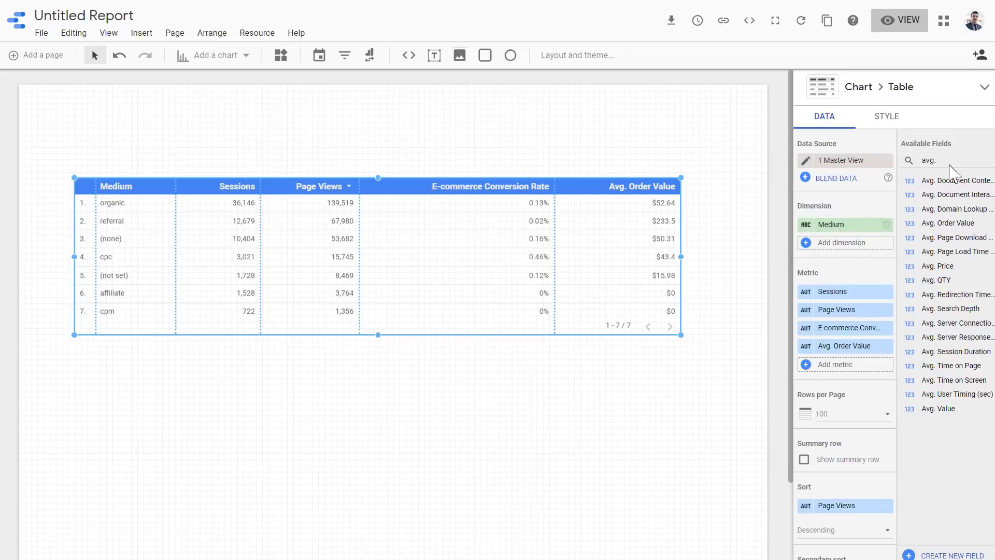
Replace the table's Medium dimension with Day of Week Name and widen the table so the header fits
{"action": "left_click_drag", "start_coordinate": [928, 160], "coordinate": [891, 161]}
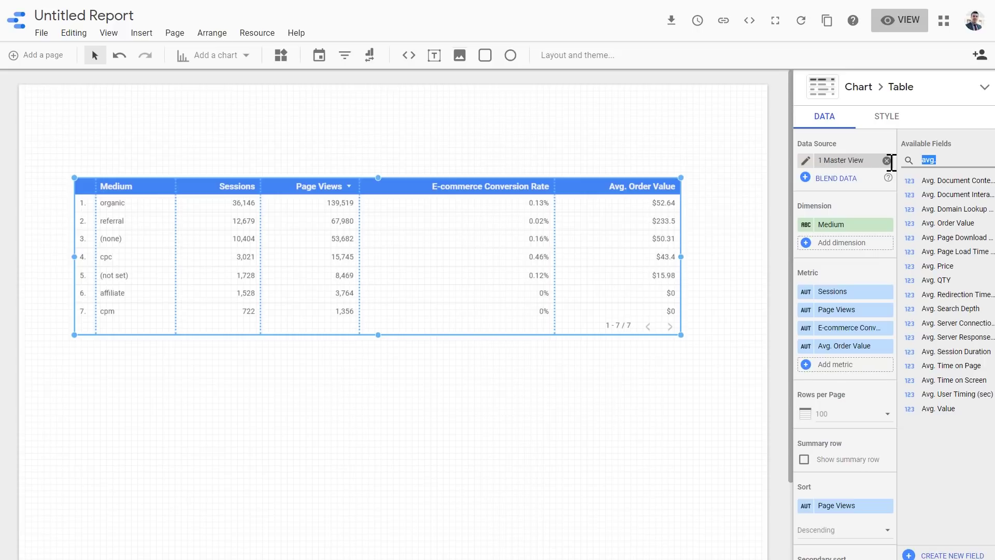
{"action": "type", "text": "day of"}
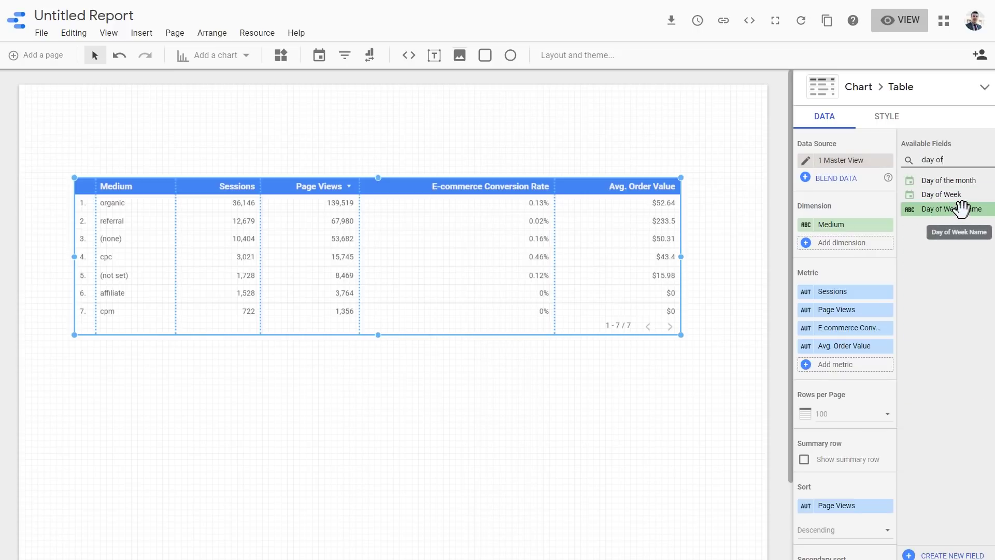
{"action": "left_click_drag", "start_coordinate": [962, 209], "coordinate": [849, 237]}
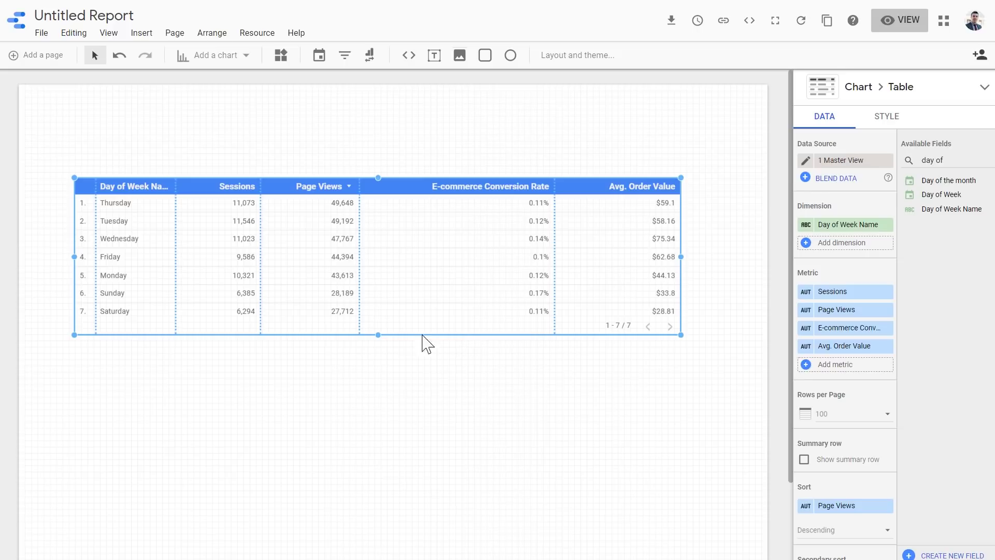
{"action": "left_click_drag", "start_coordinate": [681, 256], "coordinate": [720, 256]}
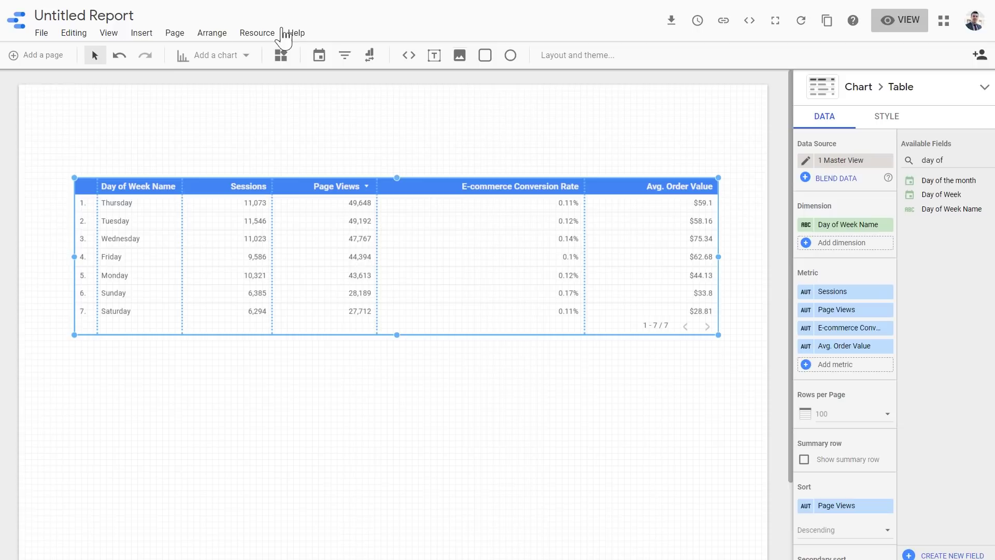
Open the report's added 1 Master View data source for editing and start a new calculated field
{"action": "left_click", "coordinate": [259, 34]}
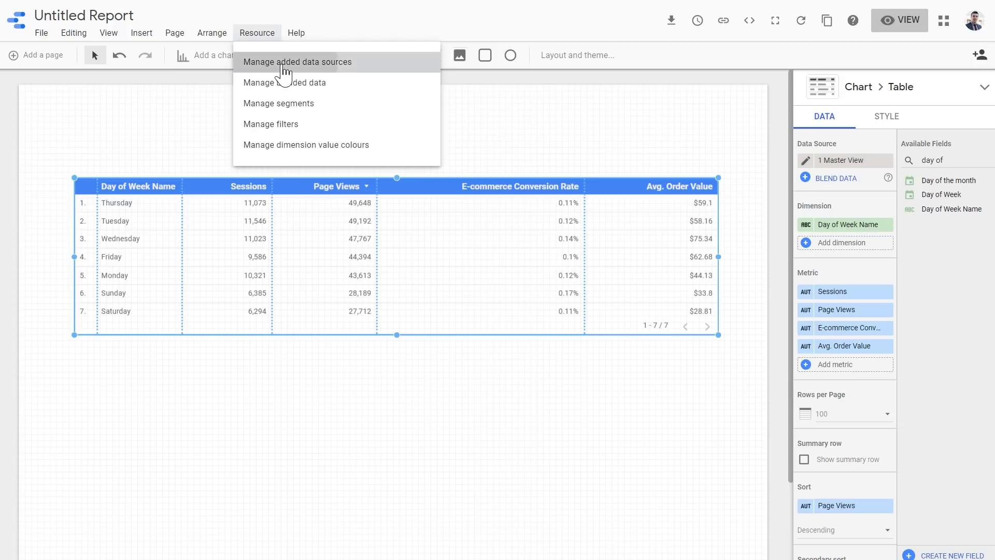
{"action": "left_click", "coordinate": [282, 64]}
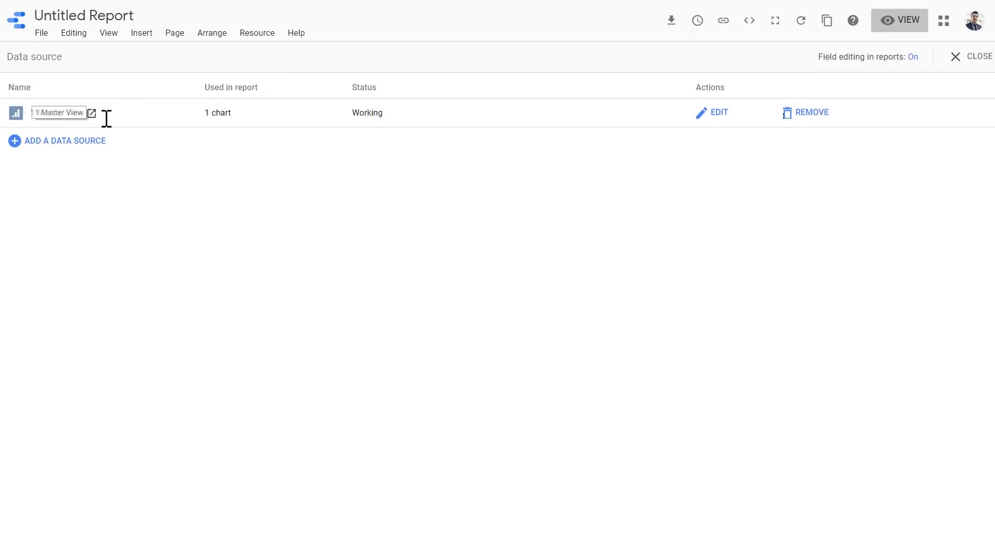
{"action": "left_click", "coordinate": [713, 118]}
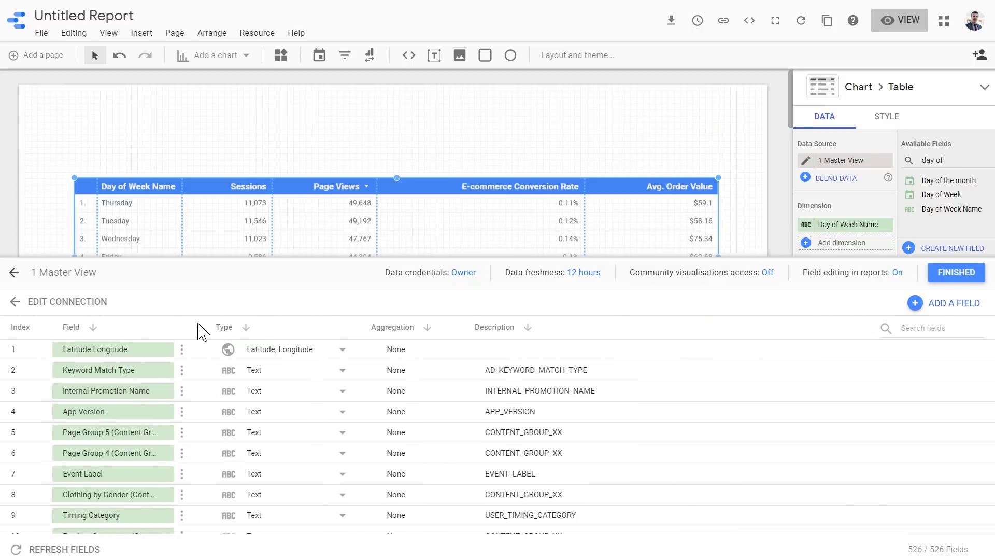
{"action": "left_click", "coordinate": [952, 303]}
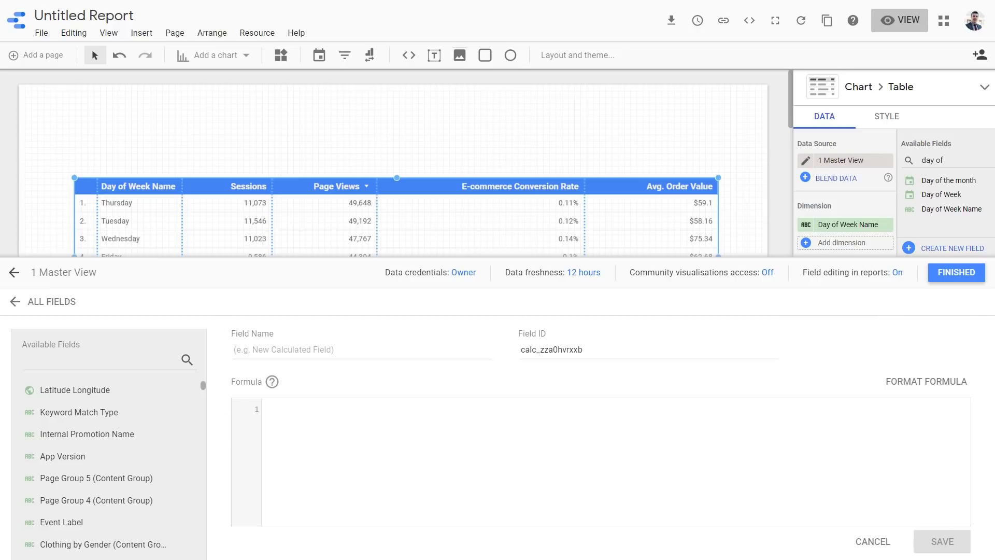
Name the new calculated field Day Type
{"action": "left_click", "coordinate": [299, 349]}
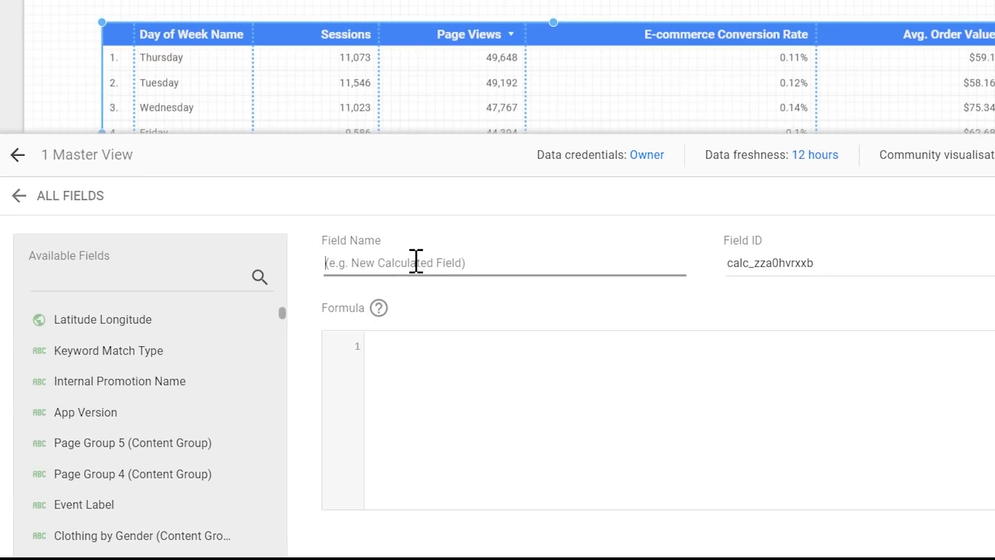
{"action": "type", "text": "Date Type"}
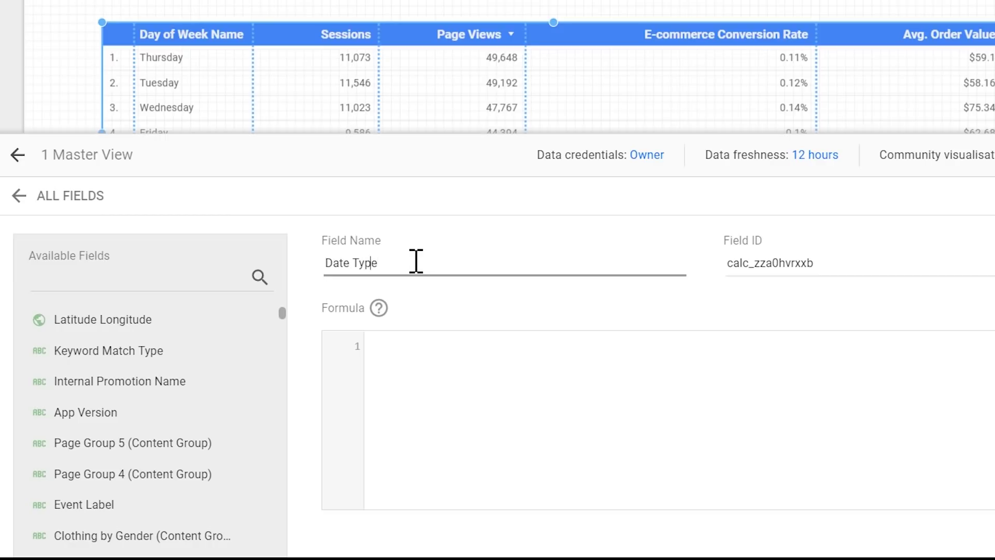
{"action": "key", "text": "Left"}
{"action": "key", "text": "Left"}
{"action": "key", "text": "Left"}
{"action": "key", "text": "Left"}
{"action": "key", "text": "Left"}
{"action": "key", "text": "shift+Left"}
{"action": "key", "text": "shift+Left"}
{"action": "type", "text": "y"}
Begin the formula with CASE on the first line and WHEN X THEN Y on the second
{"action": "left_click", "coordinate": [438, 372]}
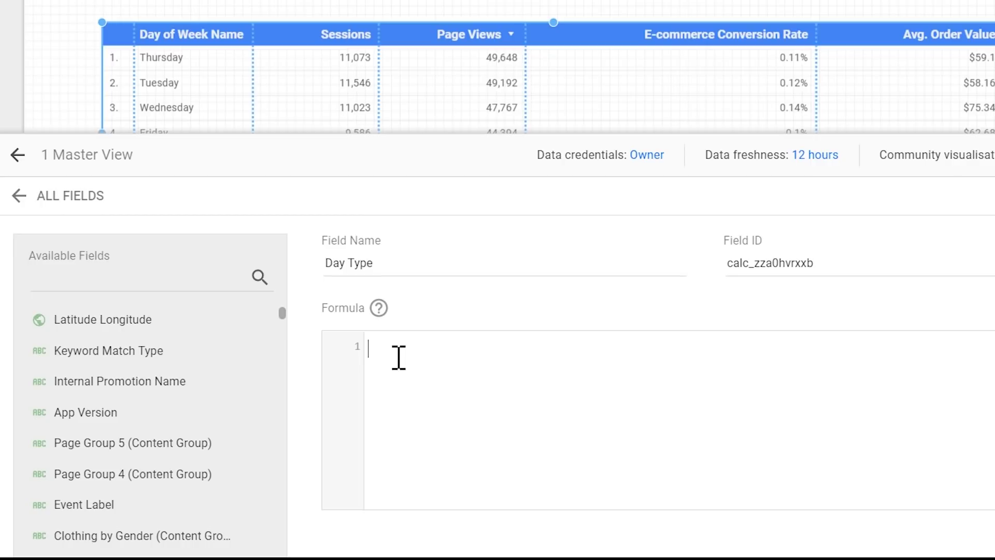
{"action": "type", "text": "CASE"}
{"action": "key", "text": "Return"}
{"action": "type", "text": "WHEN X THEN YEAR("}
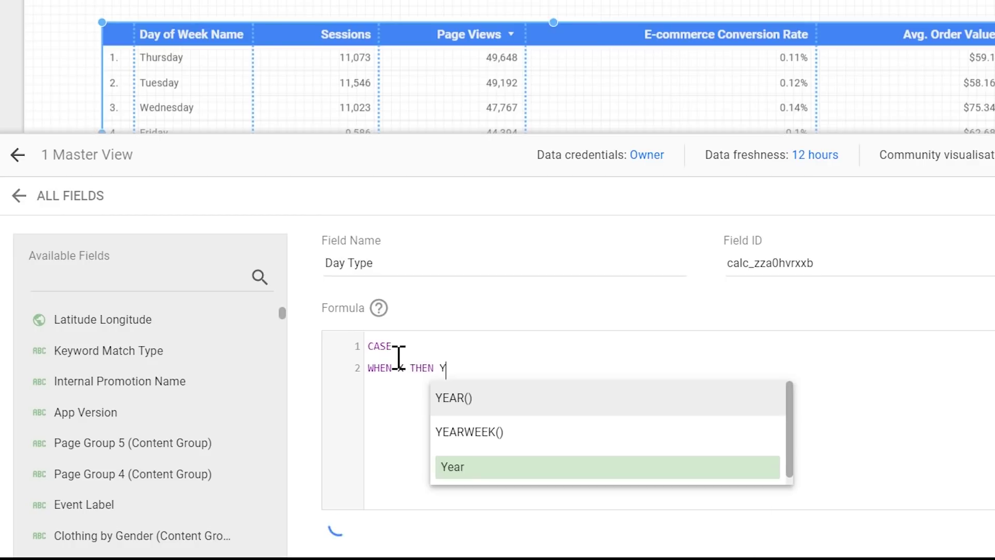
{"action": "key", "text": "BackSpace"}
{"action": "key", "text": "BackSpace"}
{"action": "key", "text": "BackSpace"}
{"action": "key", "text": "BackSpace"}
{"action": "key", "text": "BackSpace"}
{"action": "key", "text": "BackSpace"}
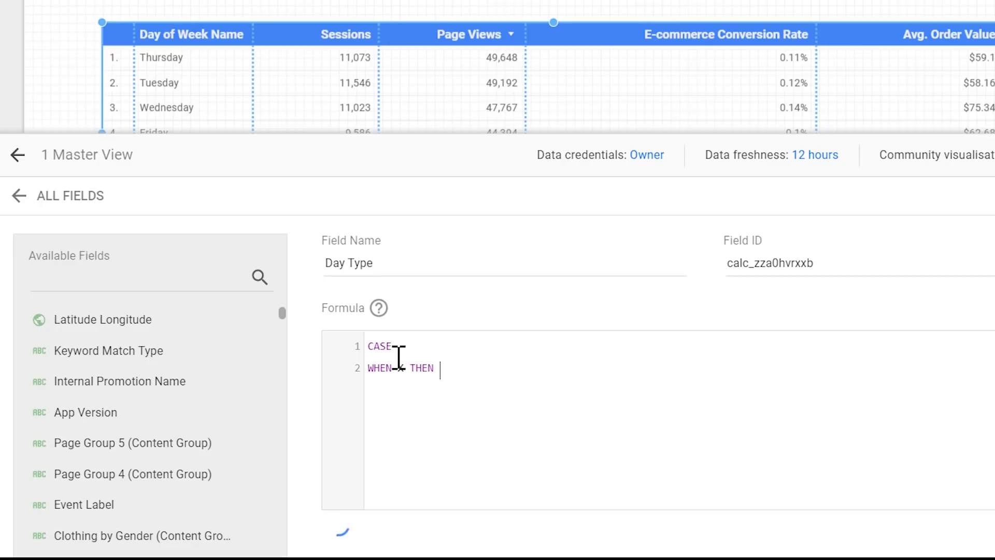
{"action": "type", "text": "Y"}
{"action": "key", "text": "Down"}
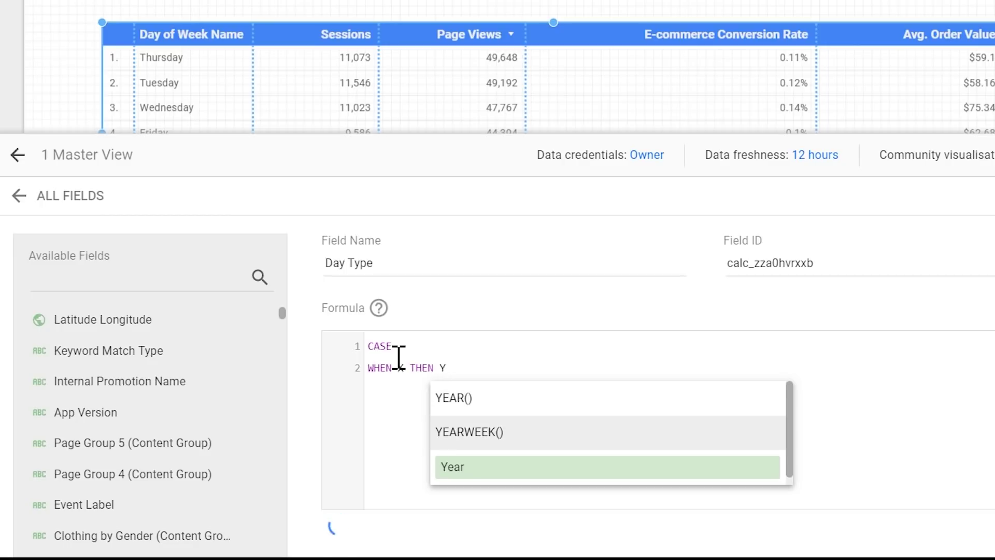
{"action": "key", "text": "Up"}
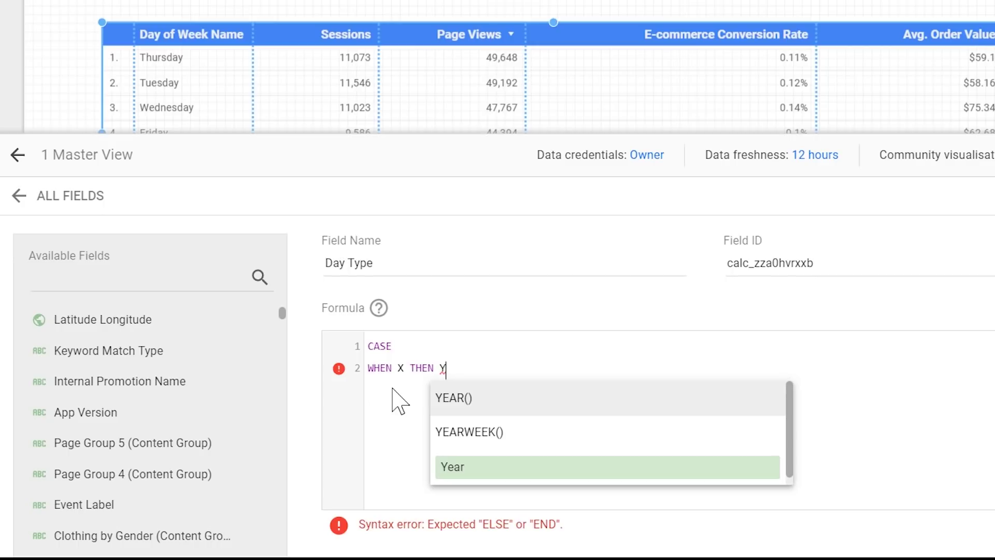
{"action": "key", "text": "Return"}
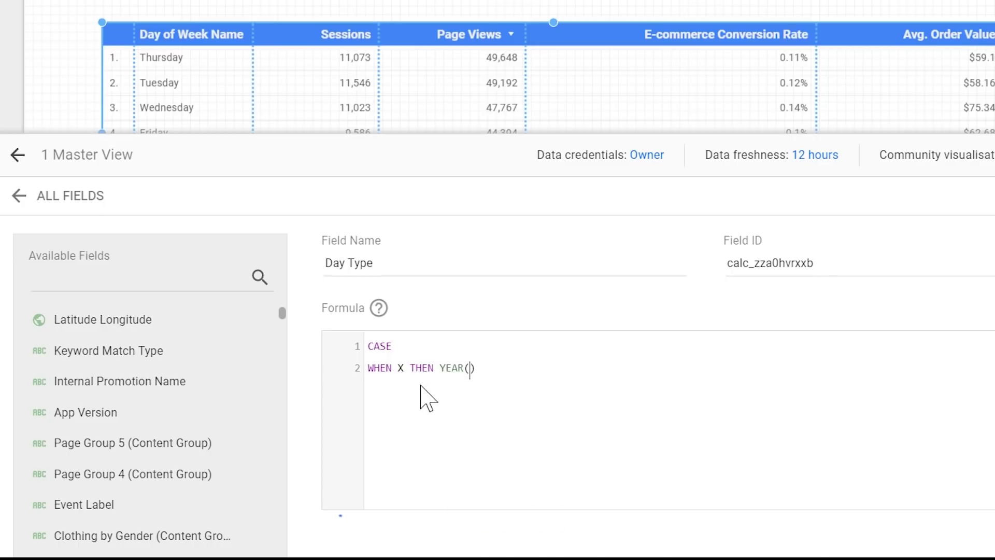
{"action": "key", "text": "Left"}
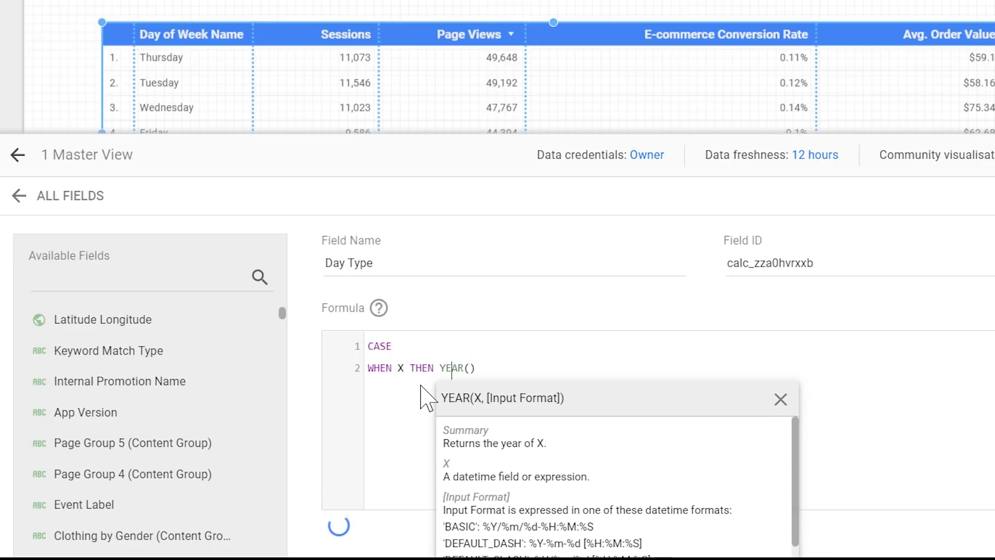
{"action": "key", "text": "Escape"}
{"action": "key", "text": "BackSpace"}
{"action": "key", "text": "BackSpace"}
{"action": "key", "text": "BackSpace"}
{"action": "key", "text": "BackSpace"}
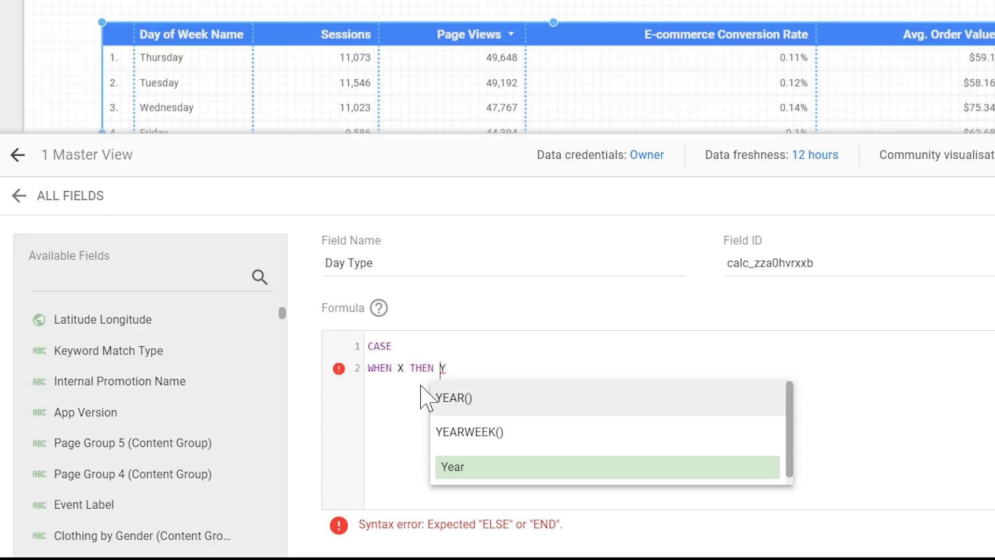
Replace the X placeholder in the WHEN line with the word Condition
{"action": "left_click", "coordinate": [420, 386]}
{"action": "key", "text": "shift+Left"}
{"action": "key", "text": "BackSpace"}
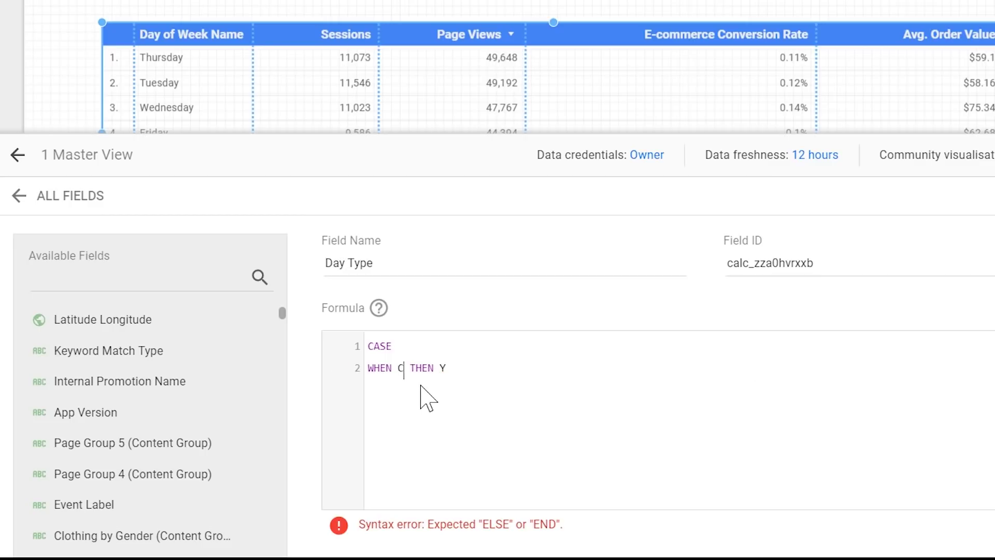
{"action": "type", "text": "Condistion"}
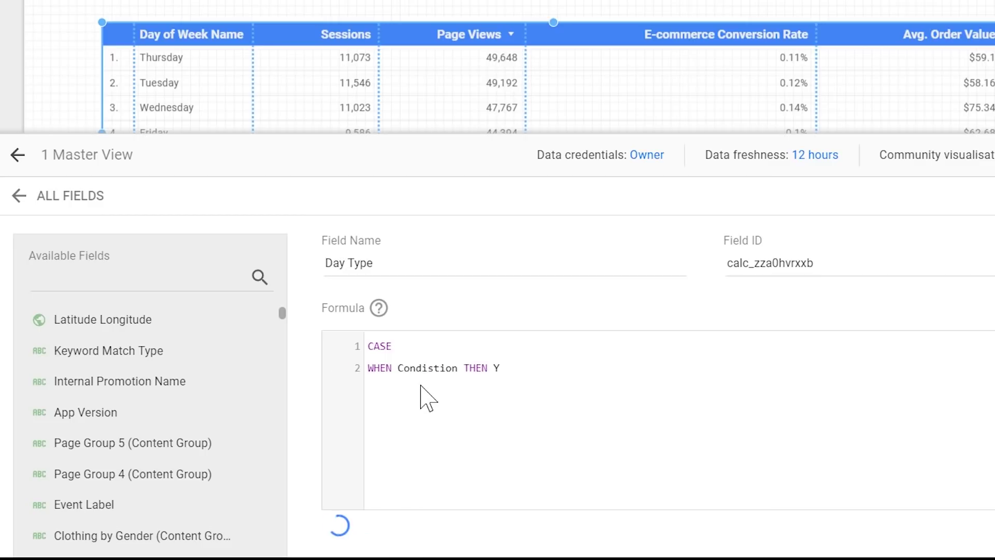
{"action": "key", "text": "Right"}
{"action": "key", "text": "Right"}
{"action": "key", "text": "Right"}
{"action": "key", "text": "Right"}
{"action": "key", "text": "Left"}
{"action": "key", "text": "Left"}
{"action": "key", "text": "Left"}
{"action": "key", "text": "Left"}
{"action": "key", "text": "Left"}
{"action": "key", "text": "Left"}
{"action": "key", "text": "Left"}
{"action": "key", "text": "Left"}
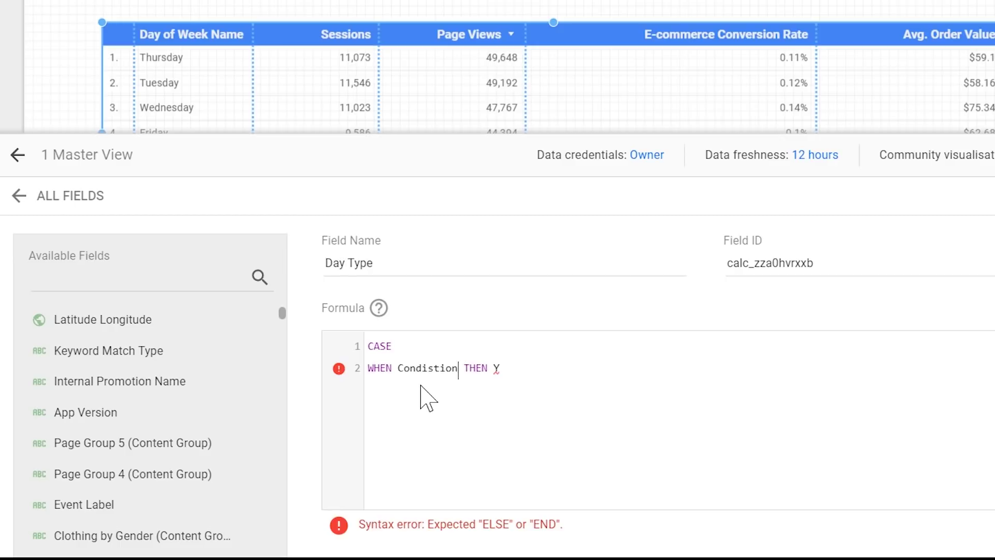
{"action": "key", "text": "BackSpace"}
Replace the Y placeholder after THEN with the word Result
{"action": "key", "text": "Right"}
{"action": "key", "text": "Right"}
{"action": "key", "text": "Right"}
{"action": "key", "text": "Right"}
{"action": "key", "text": "Right"}
{"action": "key", "text": "Right"}
{"action": "key", "text": "Right"}
{"action": "key", "text": "Right"}
{"action": "key", "text": "Right"}
{"action": "key", "text": "Right"}
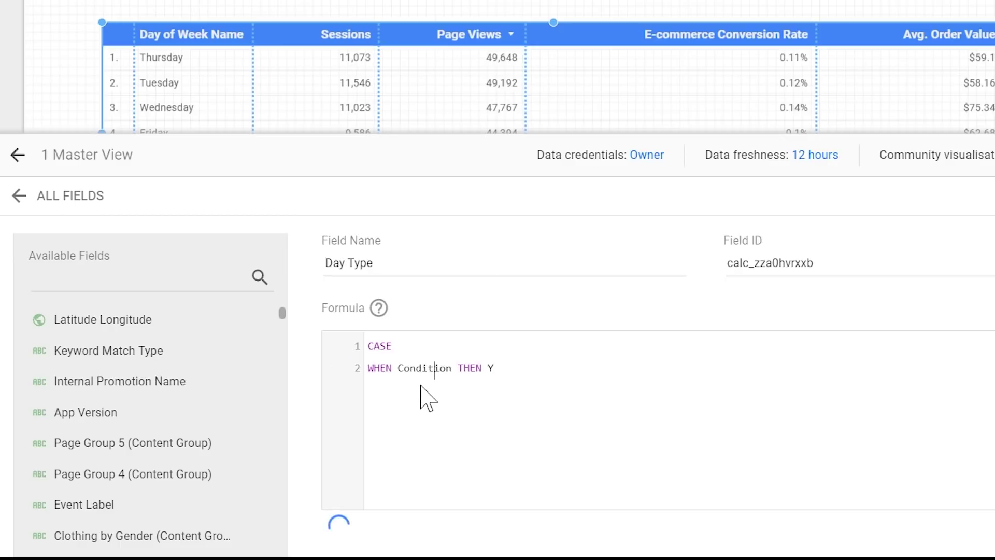
{"action": "key", "text": "BackSpace"}
{"action": "type", "text": "Result"}
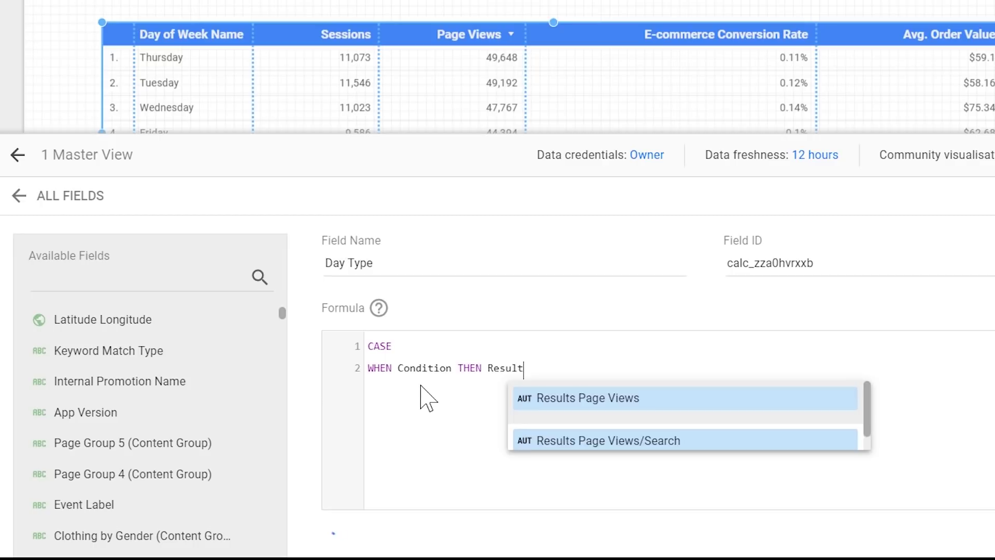
Add a third formula line and replace the Results Page Views field after THEN with the plain text Result
{"action": "key", "text": "Return"}
{"action": "key", "text": "Return"}
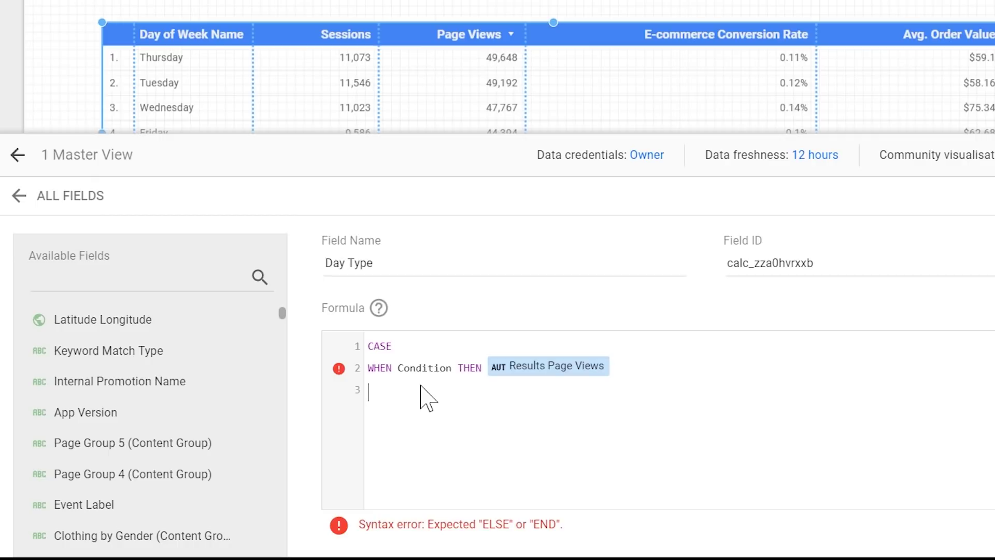
{"action": "left_click", "coordinate": [644, 368]}
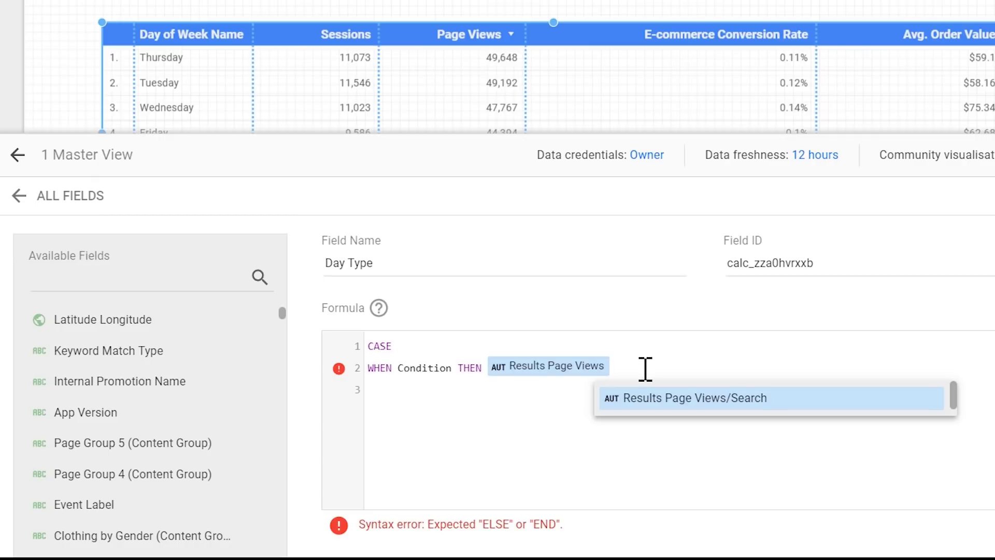
{"action": "key", "text": "BackSpace"}
{"action": "type", "text": "Result"}
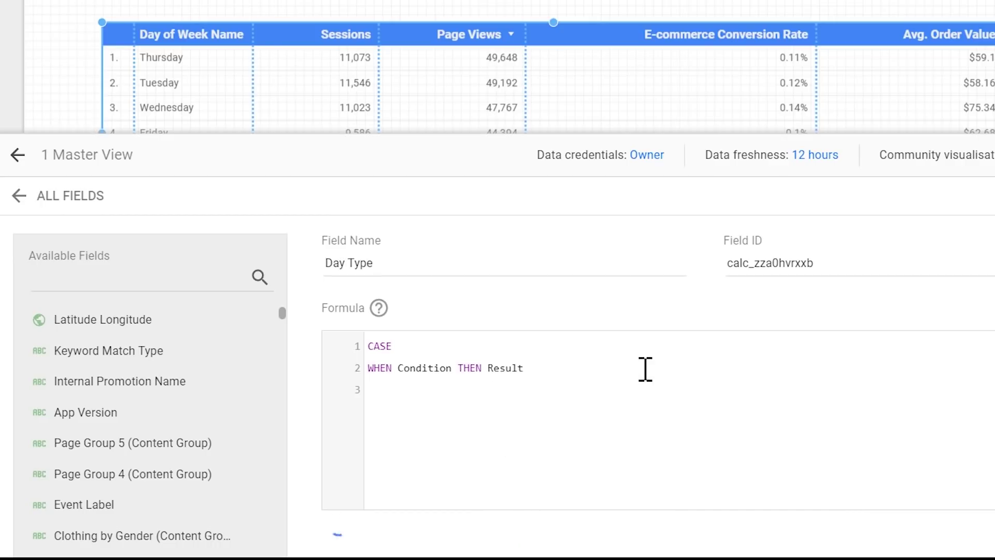
Add the line WHEN Condition 2 THEN Result 2 and close the CASE statement with END
{"action": "key", "text": "Return"}
{"action": "type", "text": "WHEN Condition 2 THEN"}
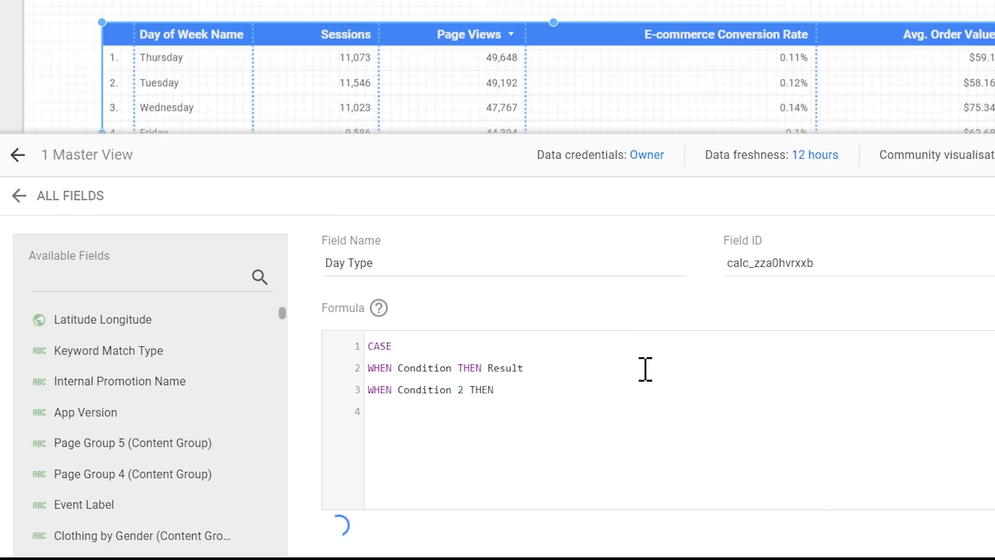
{"action": "type", "text": " Result"}
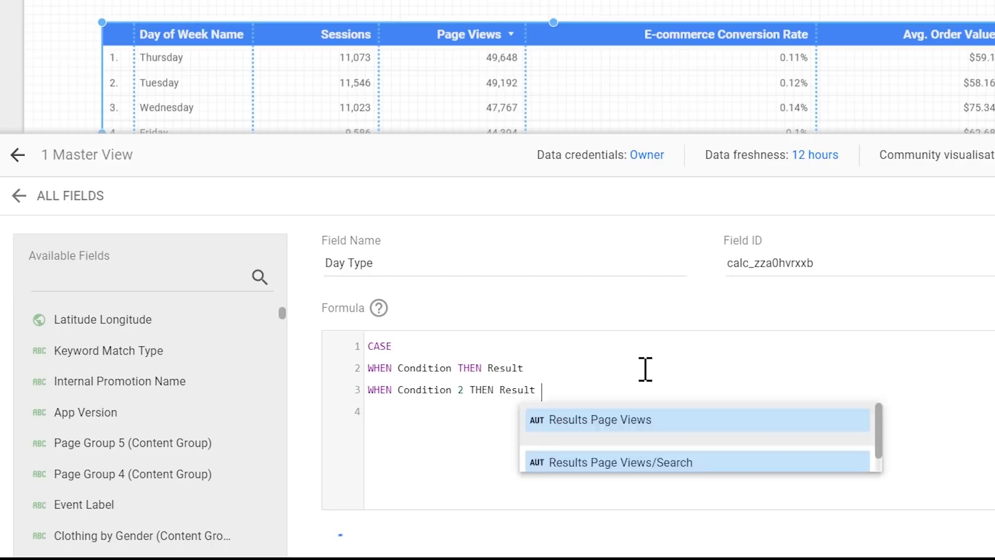
{"action": "type", "text": " 2"}
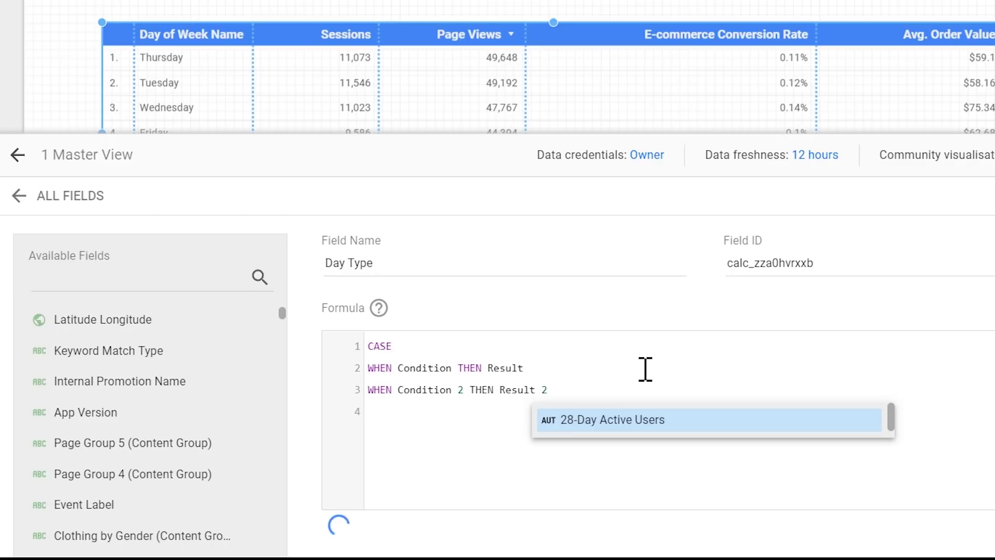
{"action": "key", "text": "Escape"}
{"action": "key", "text": "Return"}
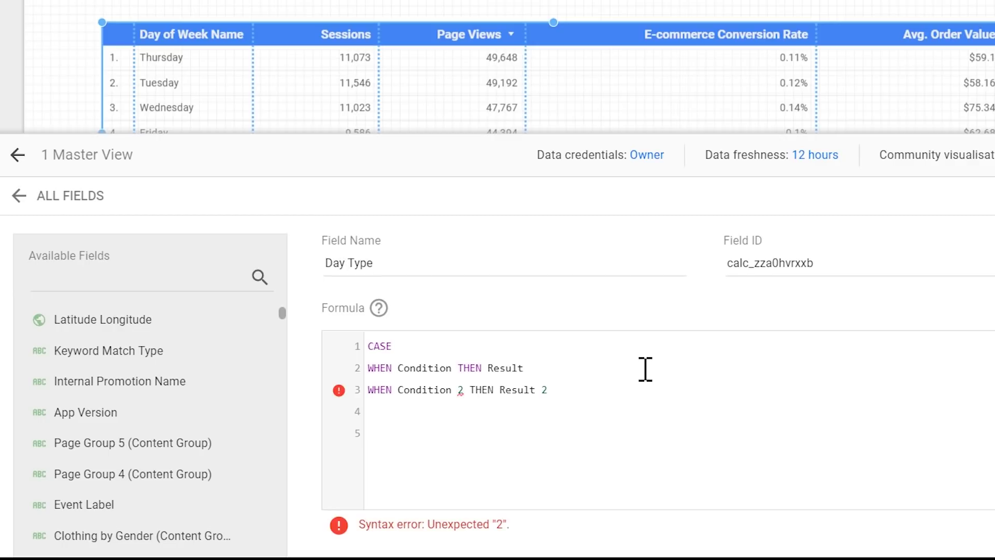
{"action": "type", "text": "END"}
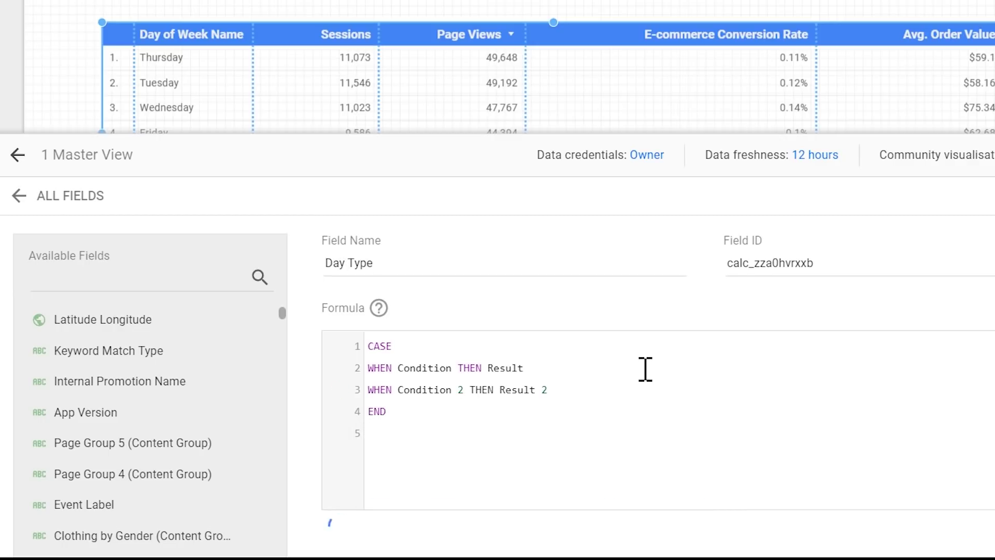
Insert the line ELSE "Result 3" above END in the formula
{"action": "left_click", "coordinate": [570, 388]}
{"action": "key", "text": "Return"}
{"action": "type", "text": "ELSE"}
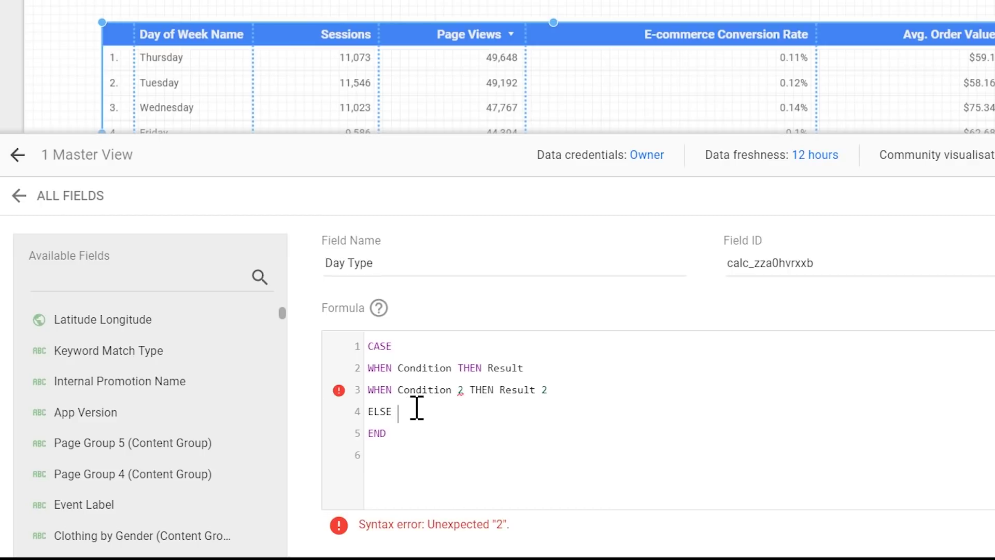
{"action": "type", "text": "\"Result 3\""}
{"action": "left_click", "coordinate": [500, 429]}
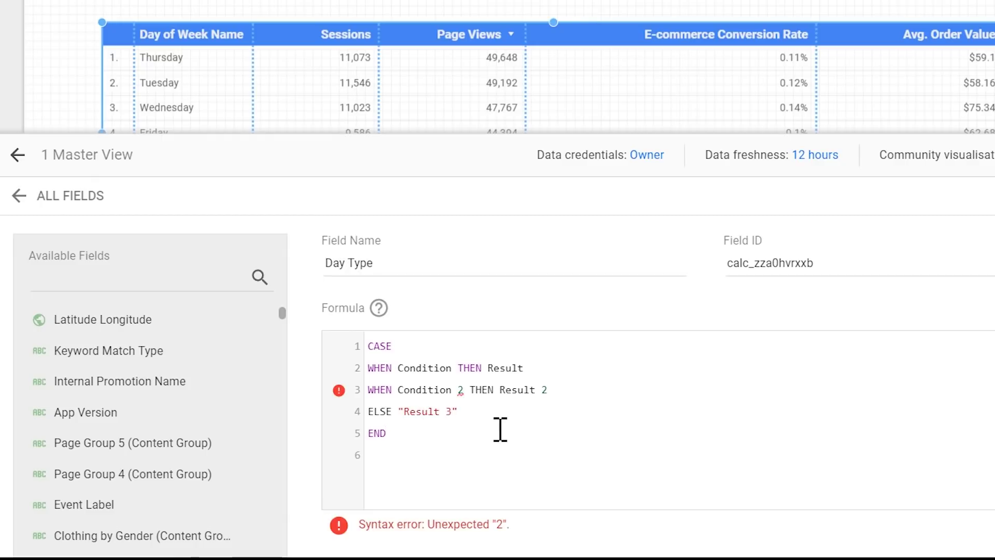
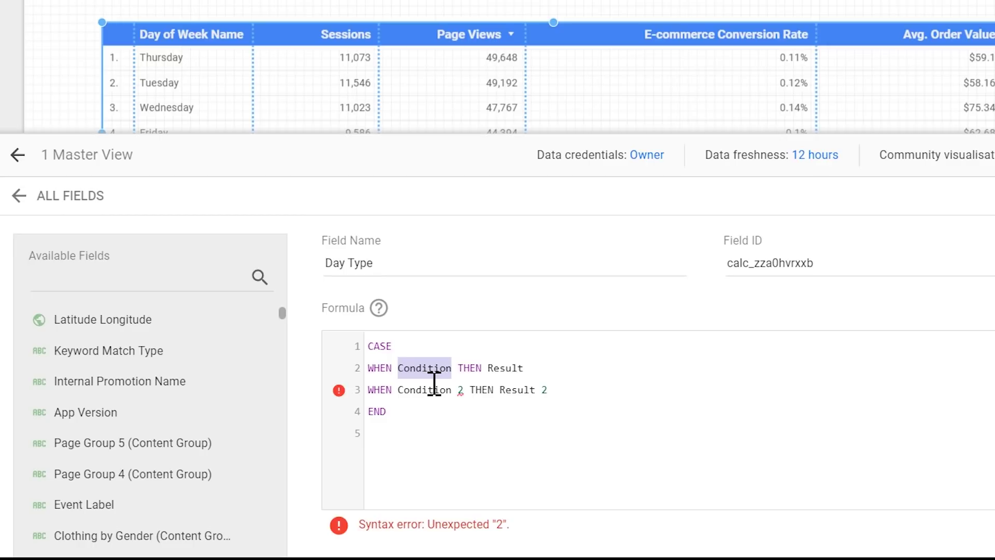
Replace the first WHEN line's Condition placeholder with the Day of Week Name field = "Monday"
{"action": "type", "text": "Day"}
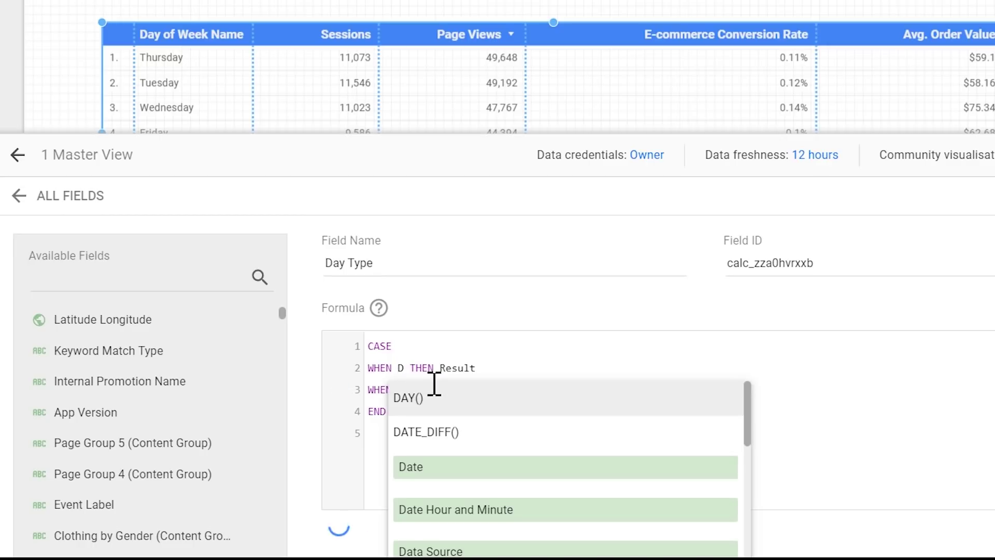
{"action": "type", "text": " of"}
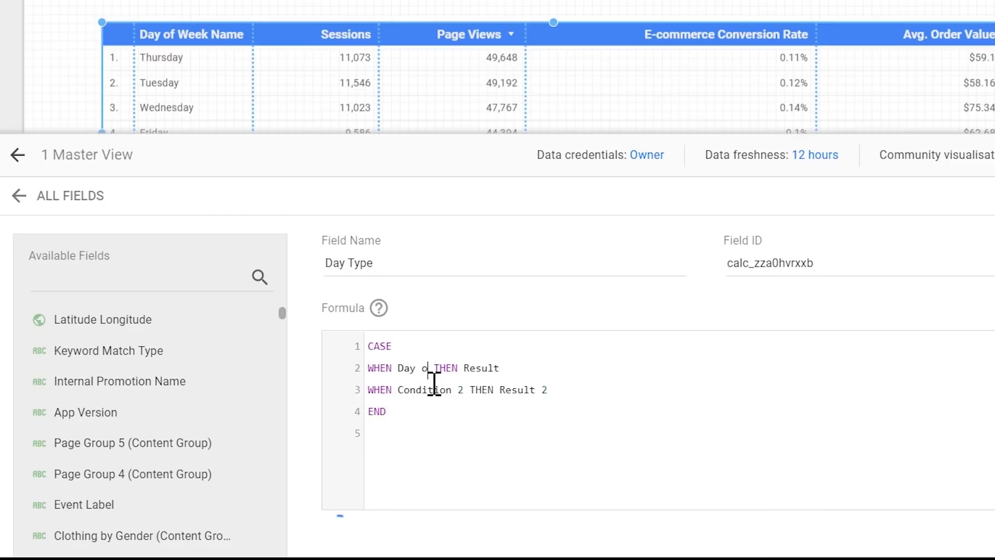
{"action": "type", "text": " w"}
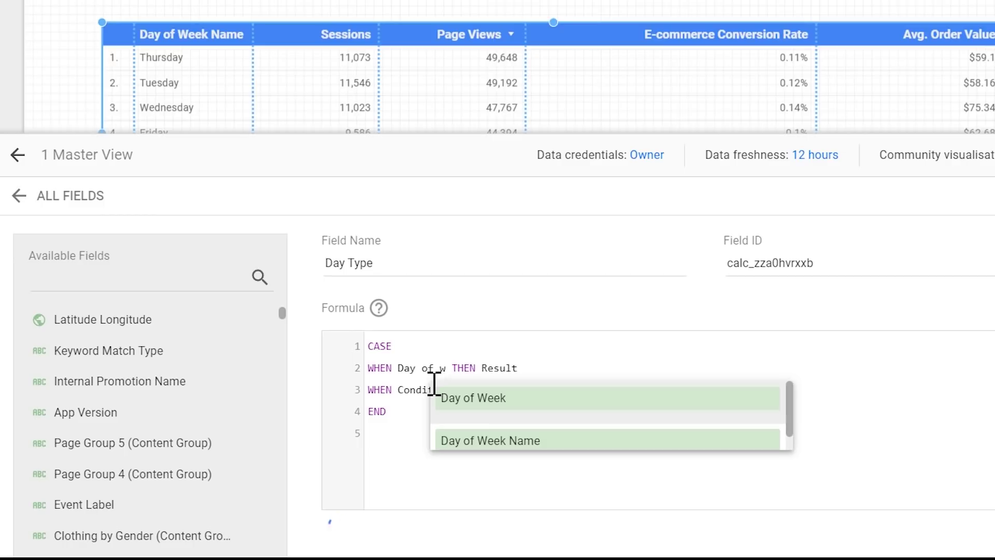
{"action": "key", "text": "Down"}
{"action": "key", "text": "Return"}
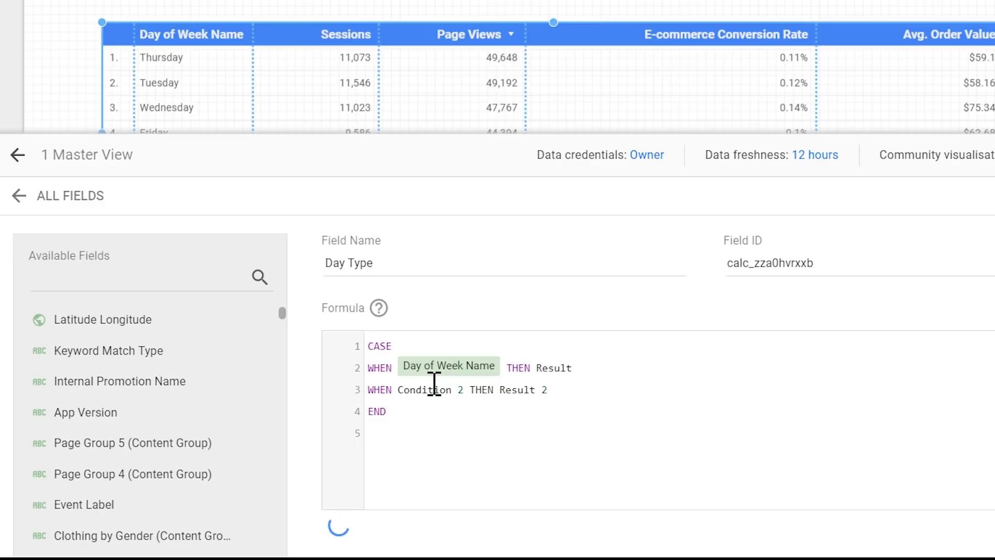
{"action": "type", "text": "="}
{"action": "type", "text": " \""}
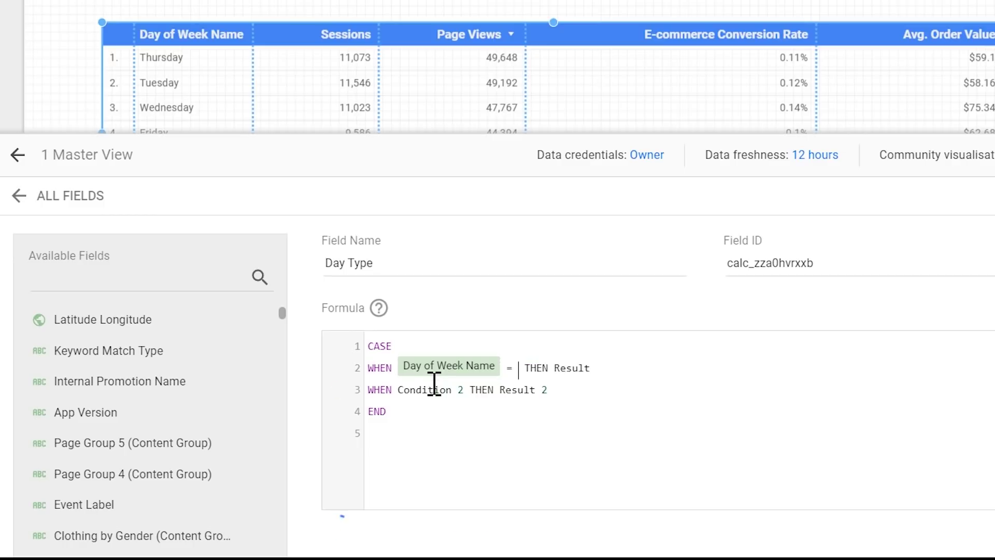
{"action": "type", "text": "Monday"}
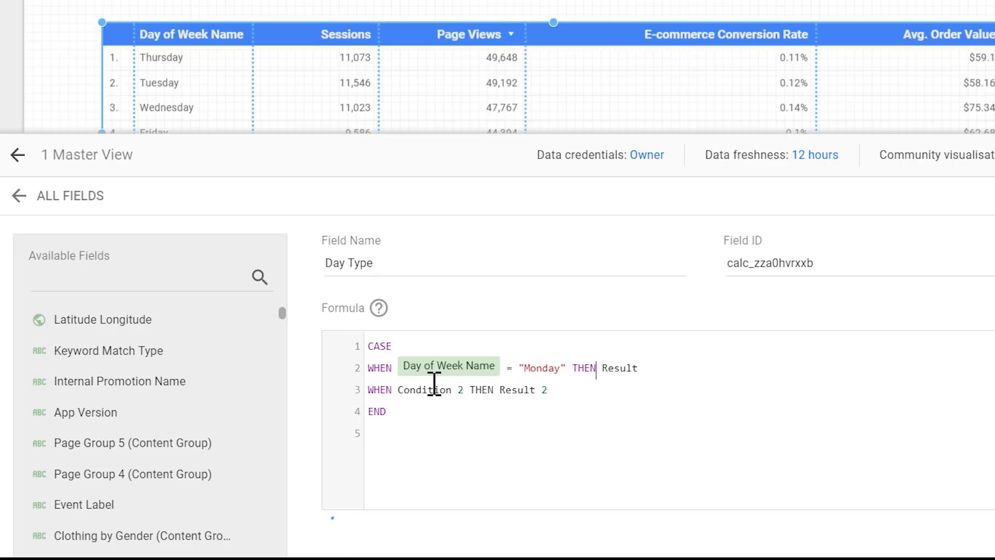
Replace the Result placeholder in the Monday line with "Weekday"
{"action": "key", "text": "ctrl+shift+Right"}
{"action": "type", "text": "\""}
{"action": "key", "text": "BackSpace"}
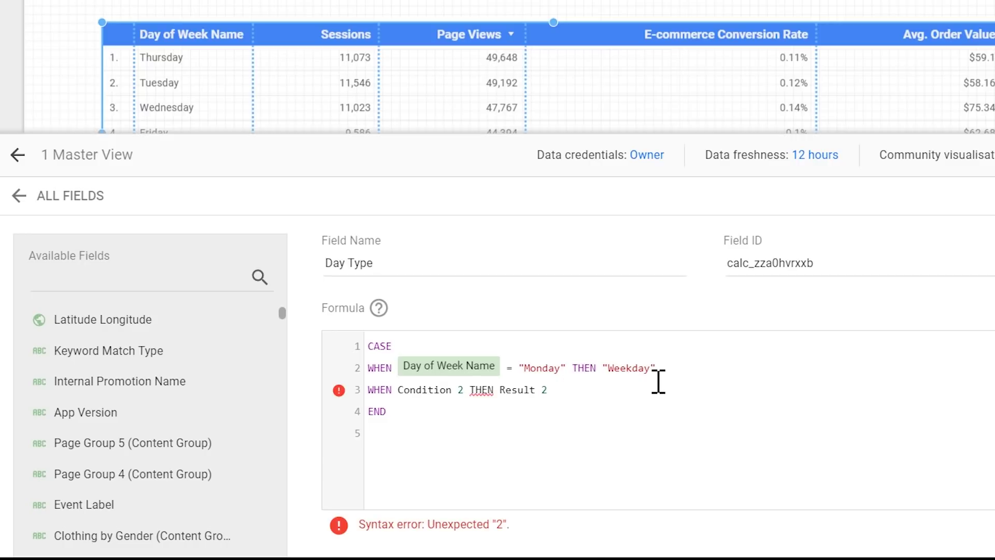
Replace the Condition 2 line with a copy of the Monday line and change its day to Tuesday
{"action": "left_click_drag", "start_coordinate": [662, 369], "coordinate": [345, 369]}
{"action": "key", "text": "ctrl+c"}
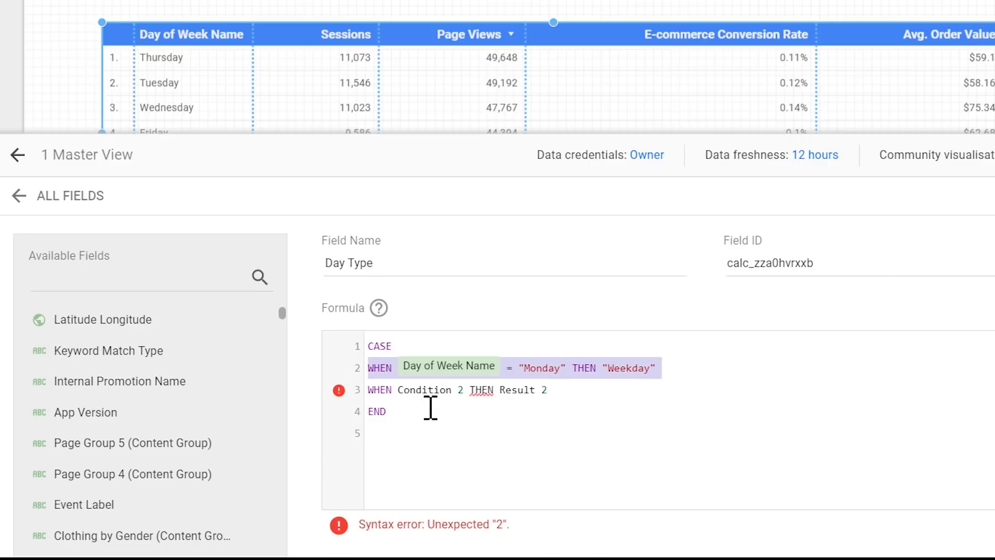
{"action": "left_click_drag", "start_coordinate": [573, 393], "coordinate": [366, 389]}
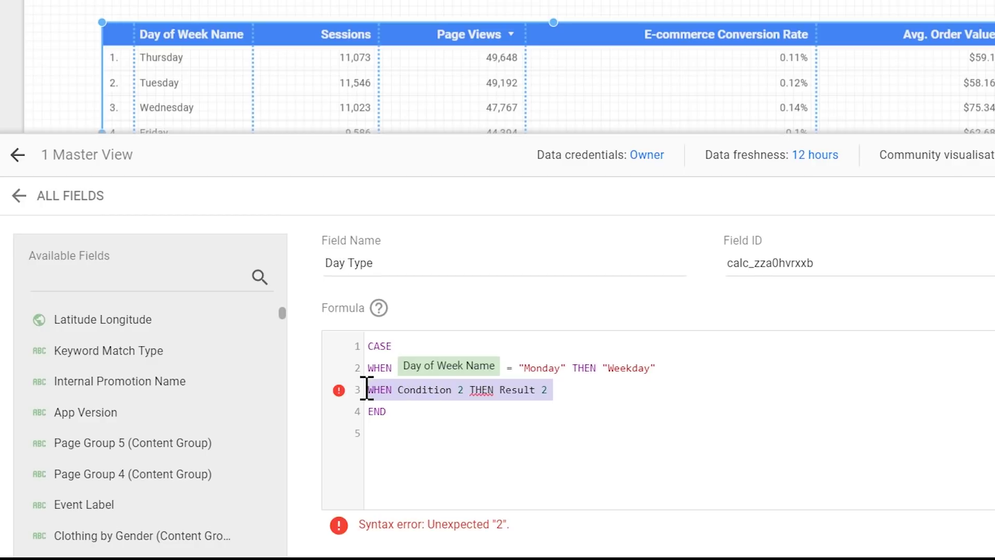
{"action": "key", "text": "ctrl+v"}
{"action": "double_click", "coordinate": [541, 390]}
{"action": "type", "text": "Tuesday"}
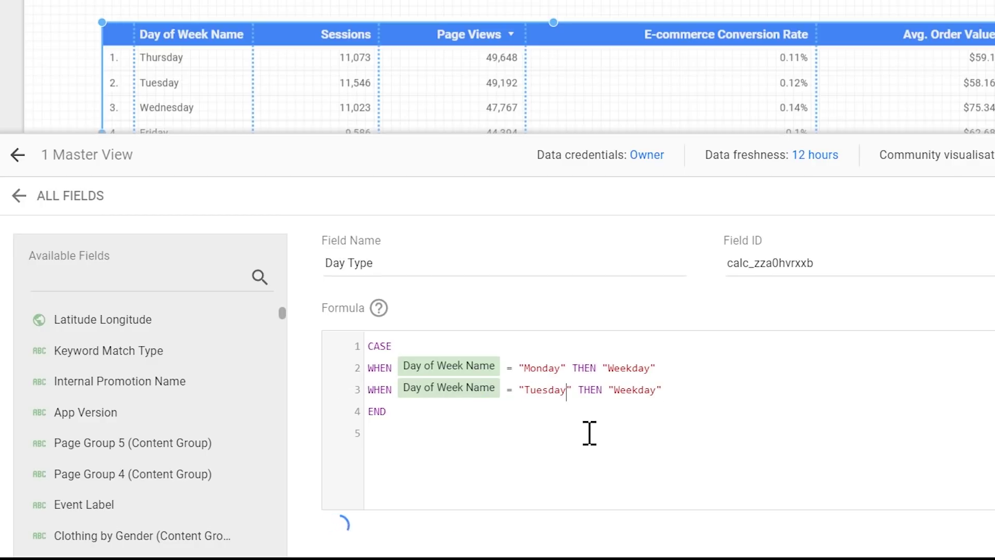
Add a copy of the Monday line below the Tuesday line and change its day to Wednesday
{"action": "left_click", "coordinate": [684, 392]}
{"action": "key", "text": "Return"}
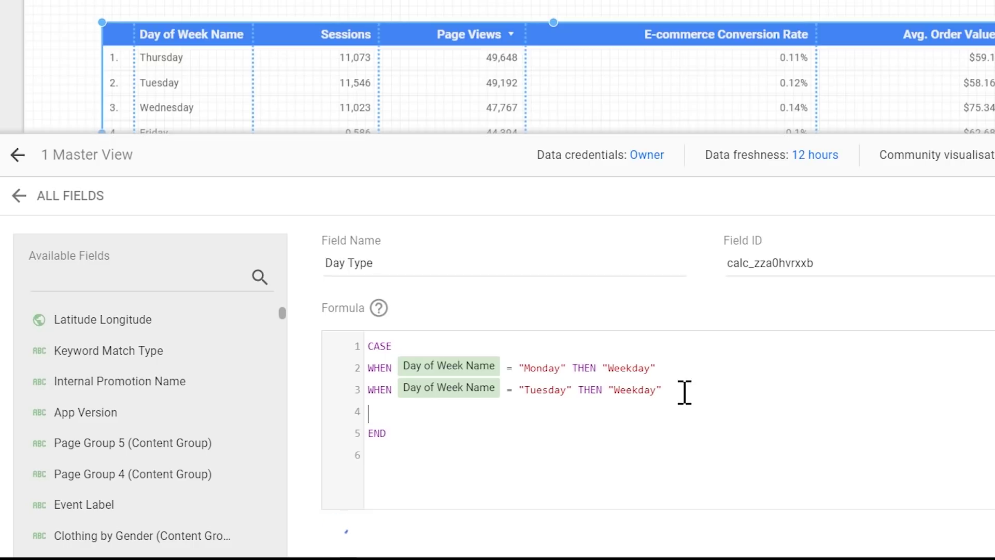
{"action": "key", "text": "ctrl+v"}
{"action": "double_click", "coordinate": [534, 412]}
{"action": "type", "text": "Wednesday"}
Add two copies of the Monday line below the Wednesday line and change their days to Thursday and Friday
{"action": "left_click", "coordinate": [700, 411]}
{"action": "key", "text": "Return"}
{"action": "key", "text": "ctrl+v"}
{"action": "key", "text": "Return"}
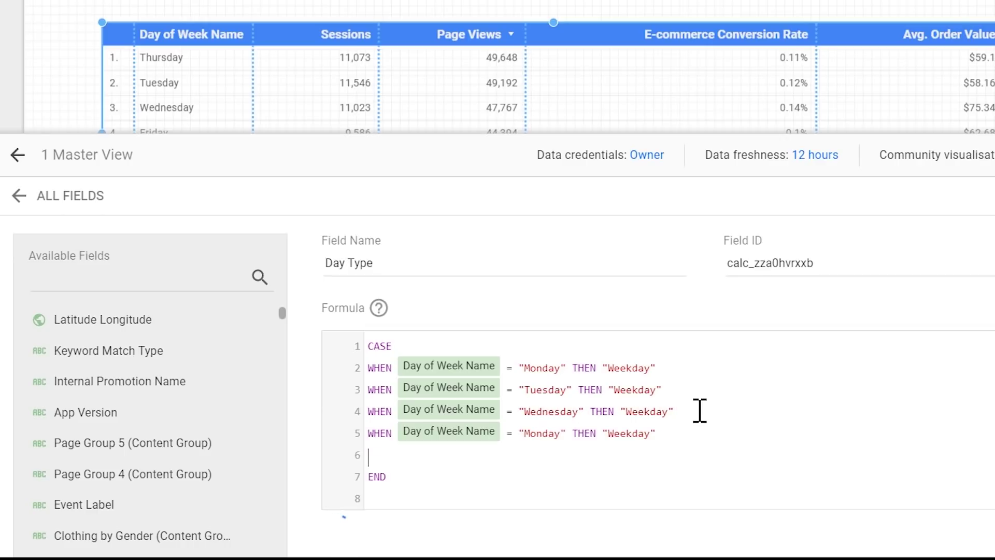
{"action": "key", "text": "ctrl+v"}
{"action": "double_click", "coordinate": [542, 433]}
{"action": "type", "text": "Thursday"}
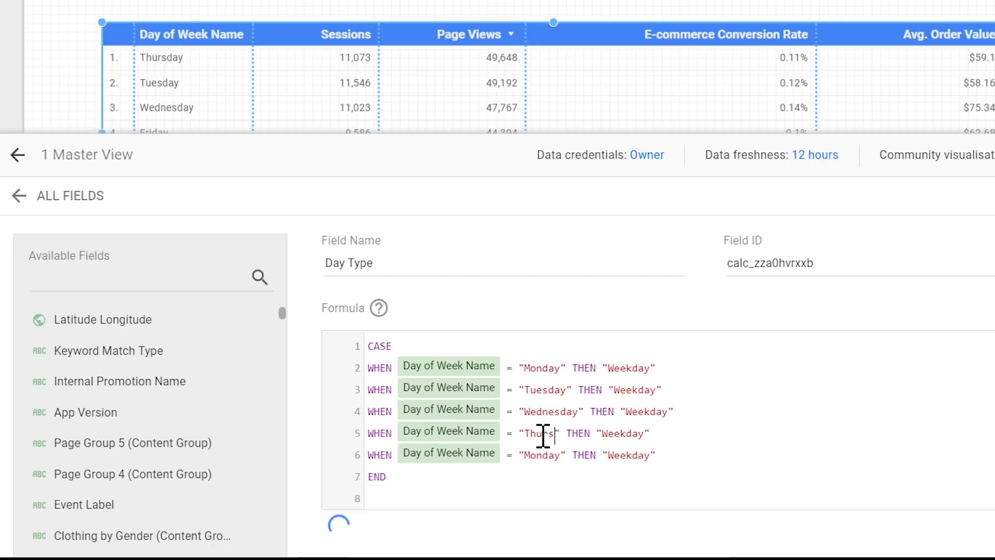
{"action": "double_click", "coordinate": [550, 459]}
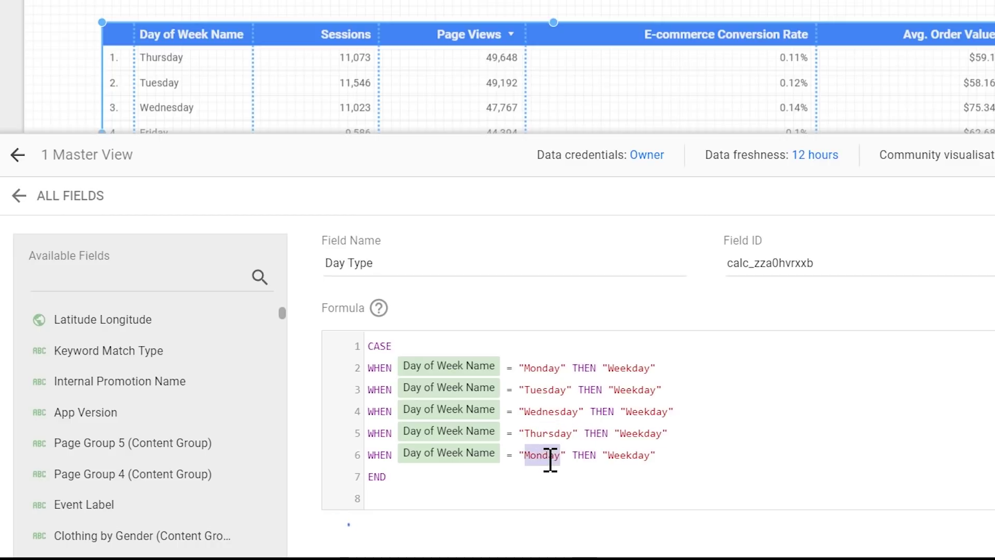
{"action": "type", "text": "Friday"}
Insert two more copies of the Monday line on separate lines between the Friday line and END
{"action": "left_click", "coordinate": [671, 458]}
{"action": "key", "text": "Return"}
{"action": "key", "text": "ctrl+v"}
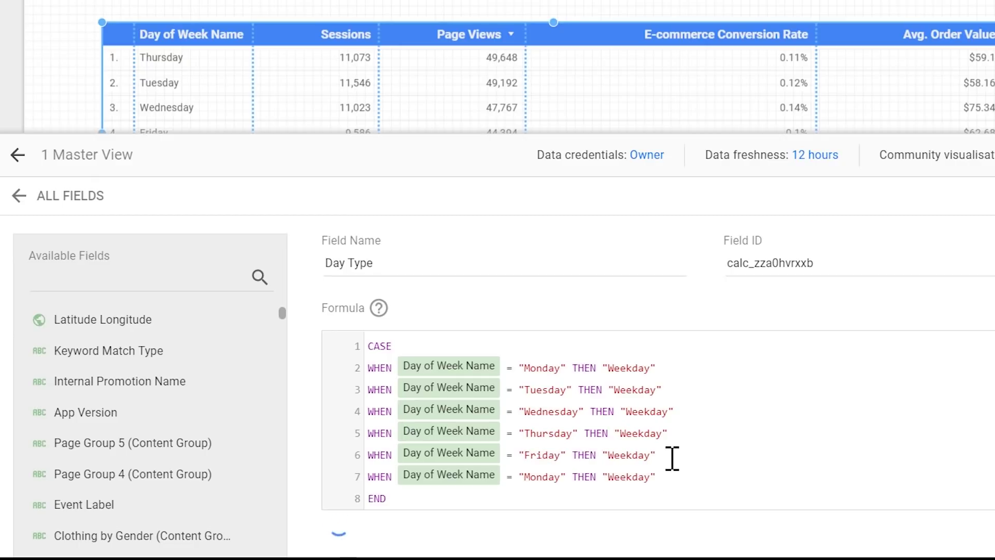
{"action": "key", "text": "ctrl+v"}
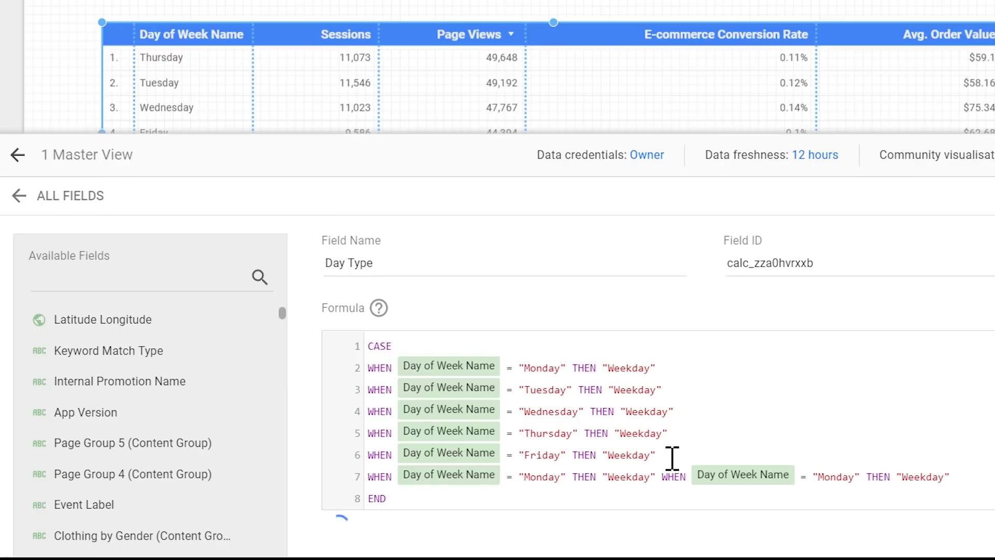
{"action": "key", "text": "ctrl+z"}
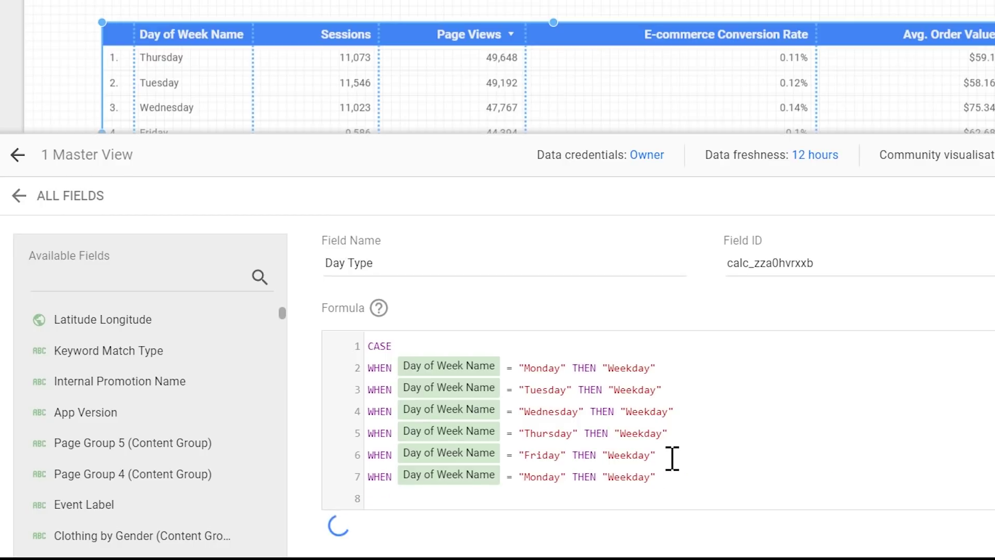
{"action": "key", "text": "ctrl+v"}
{"action": "scroll", "coordinate": [707, 438], "scroll_direction": "down", "scroll_amount": 1}
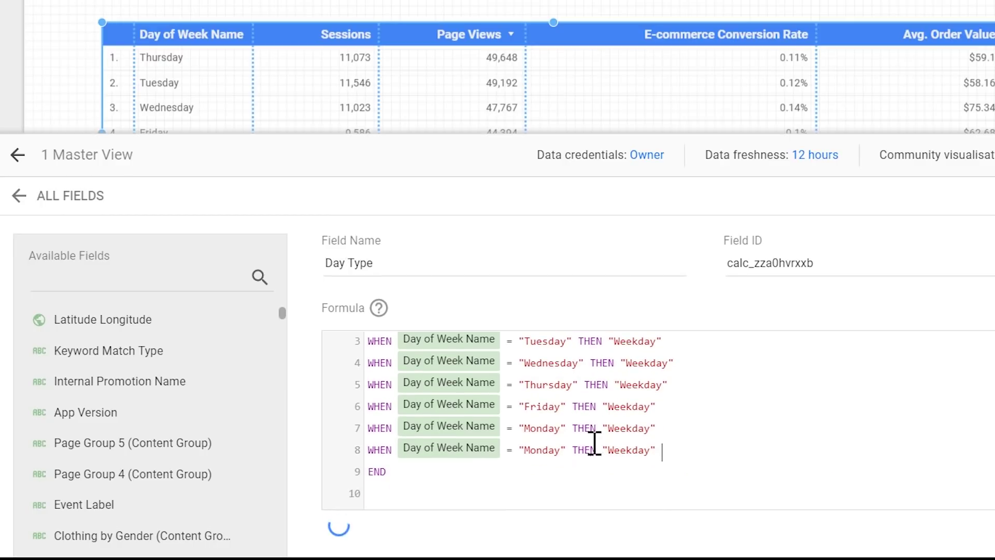
Change the first Monday copy below the Friday line to day "Saturday" with result "Weekend"
{"action": "double_click", "coordinate": [532, 427]}
{"action": "type", "text": "Saturday"}
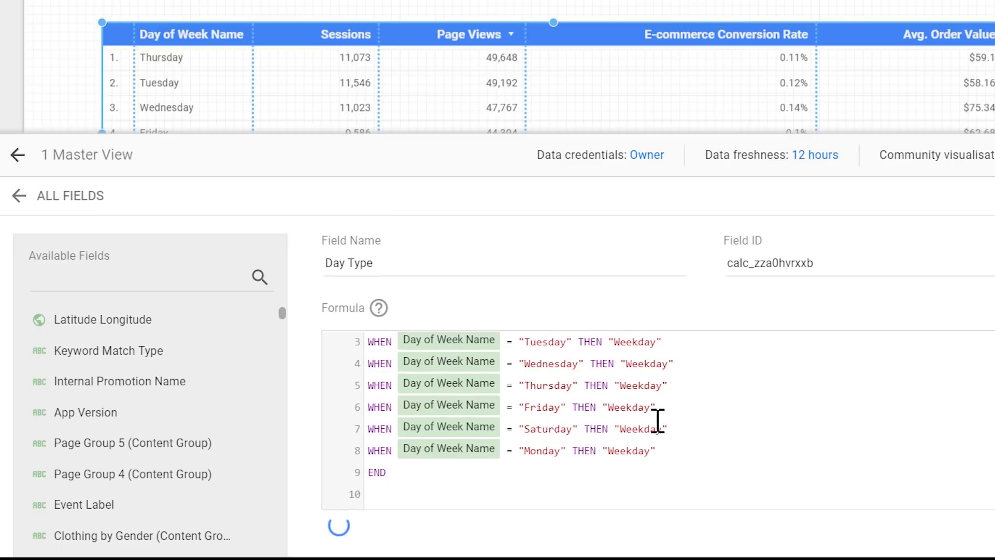
{"action": "left_click_drag", "start_coordinate": [656, 430], "coordinate": [645, 430]}
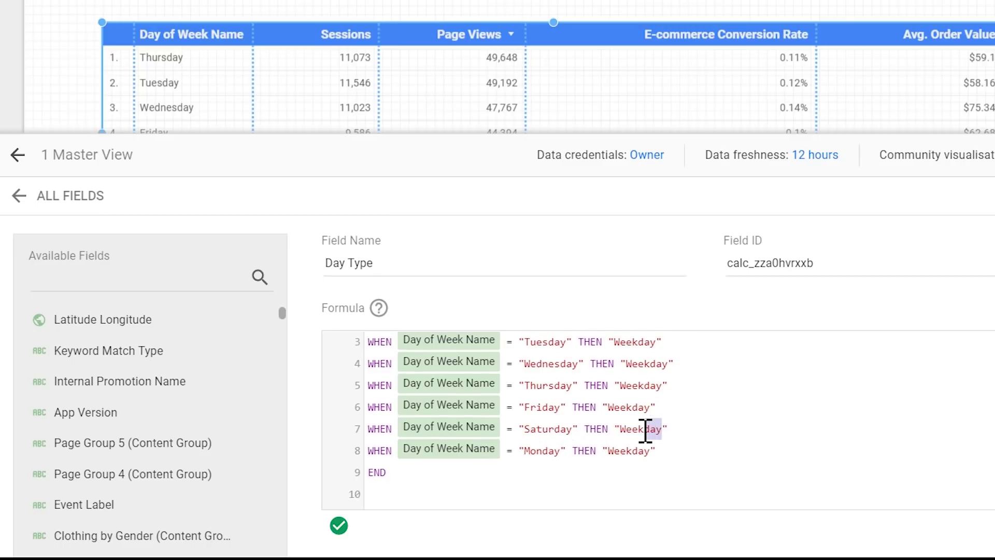
{"action": "type", "text": "end"}
Change the last WHEN line's day to "Sunday" and its result to "Weekend"
{"action": "double_click", "coordinate": [539, 451]}
{"action": "type", "text": "Sunday"}
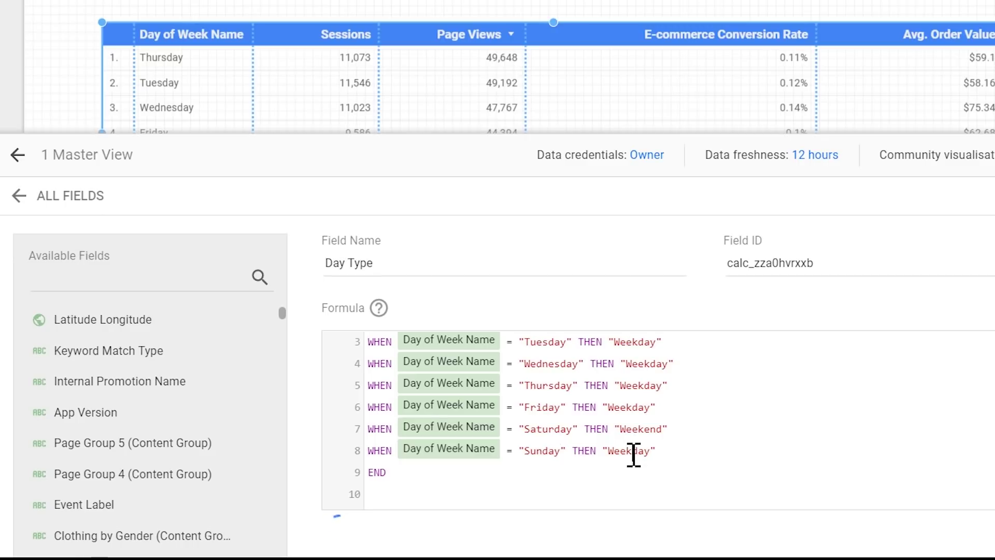
{"action": "type", "text": "en"}
Save the Day Type calculated field and close the data source editor
{"action": "mouse_move", "coordinate": [339, 529]}
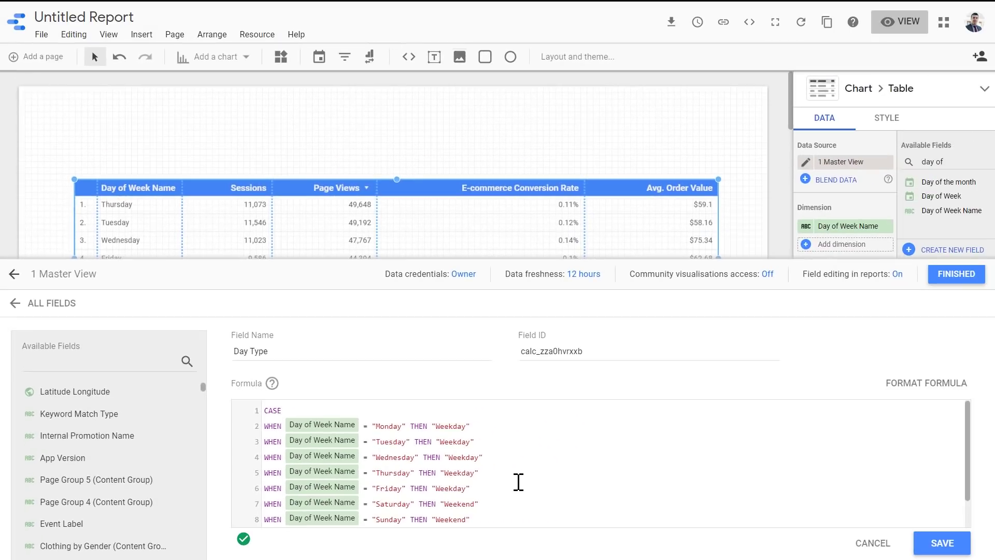
{"action": "left_click", "coordinate": [917, 547]}
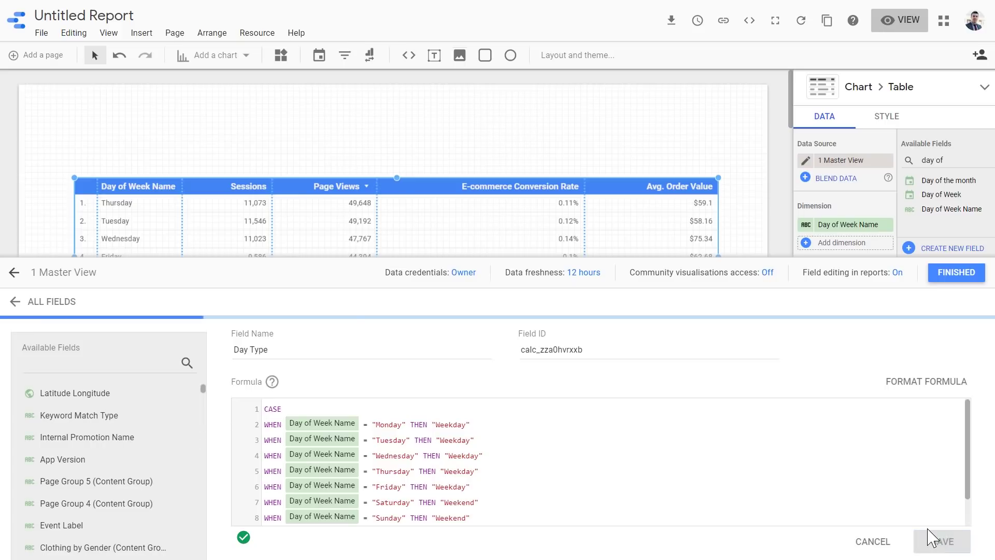
{"action": "left_click", "coordinate": [956, 273]}
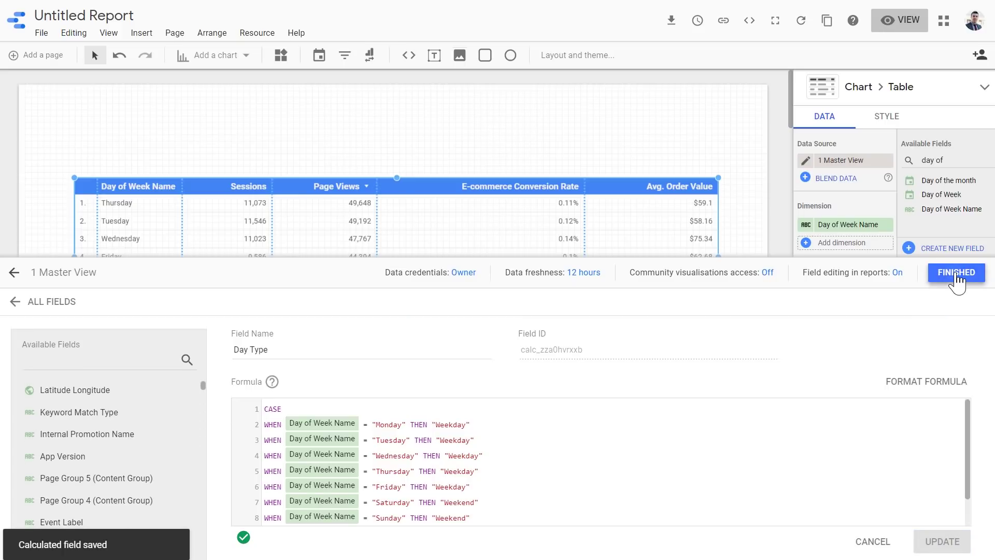
Find Day Type among the available fields, add it as a table dimension and remove the Day of Week Name dimension
{"action": "left_click", "coordinate": [957, 166]}
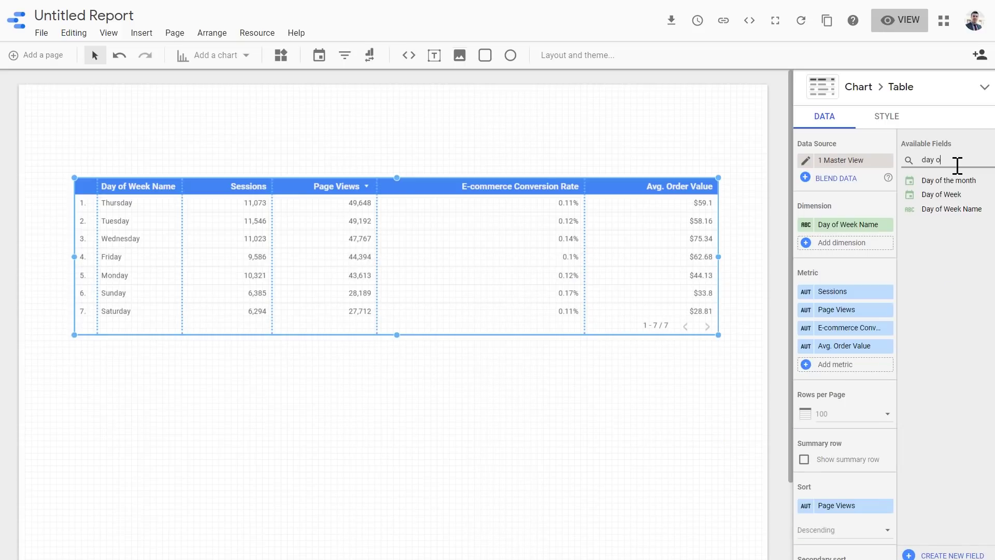
{"action": "key", "text": "BackSpace"}
{"action": "key", "text": "BackSpace"}
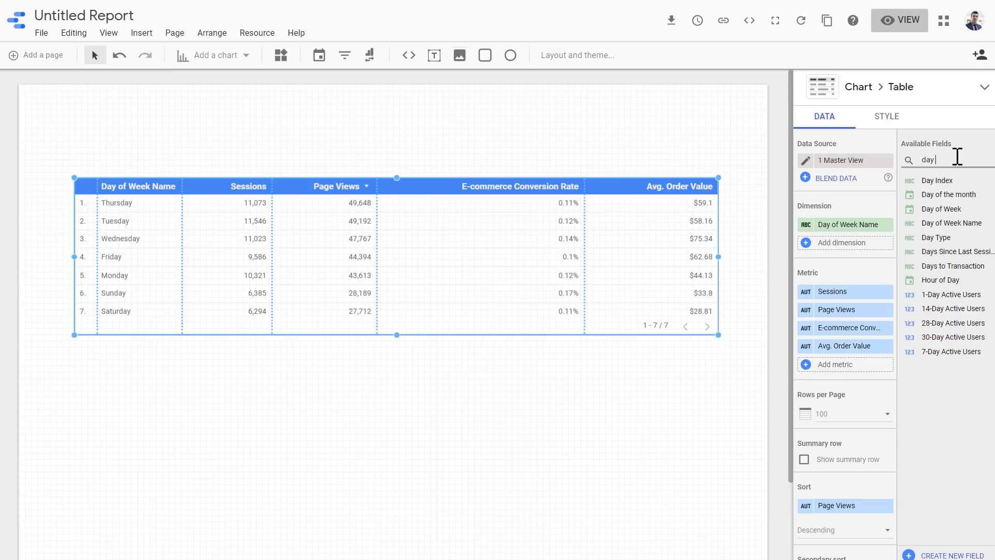
{"action": "left_click_drag", "start_coordinate": [946, 237], "coordinate": [847, 251]}
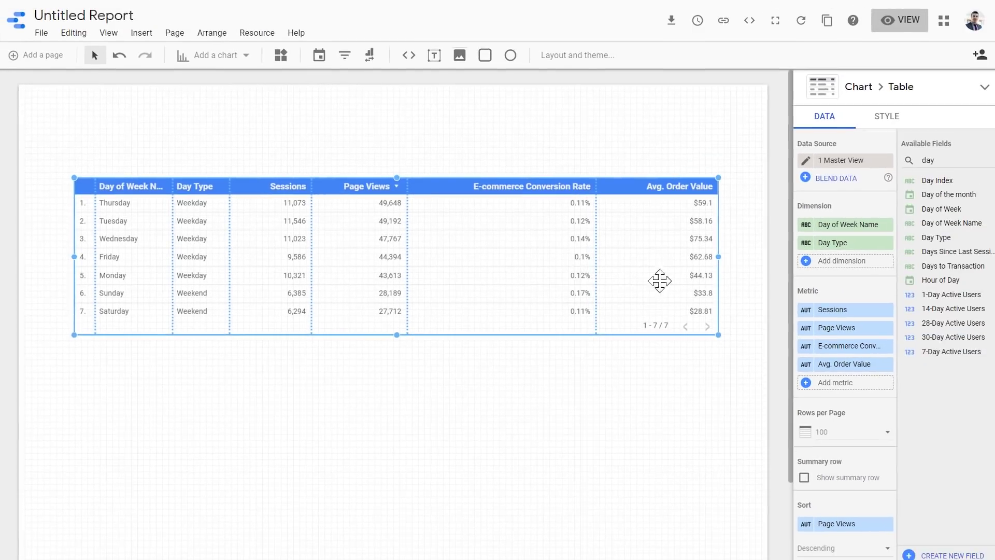
{"action": "left_click", "coordinate": [887, 225]}
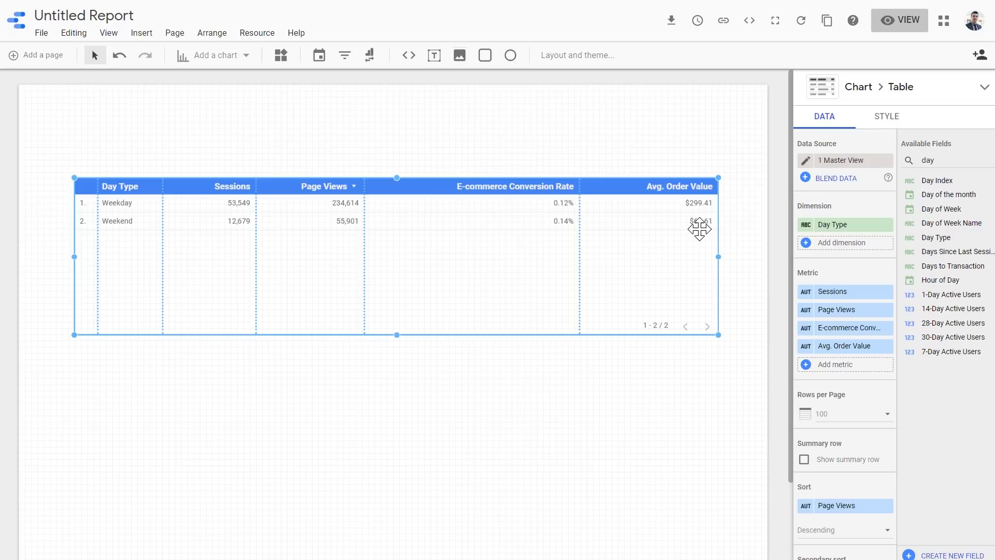
Open the Day Type calculated field for editing from the report's 1 Master View data source, filtering its fields by "day"
{"action": "left_click", "coordinate": [256, 34]}
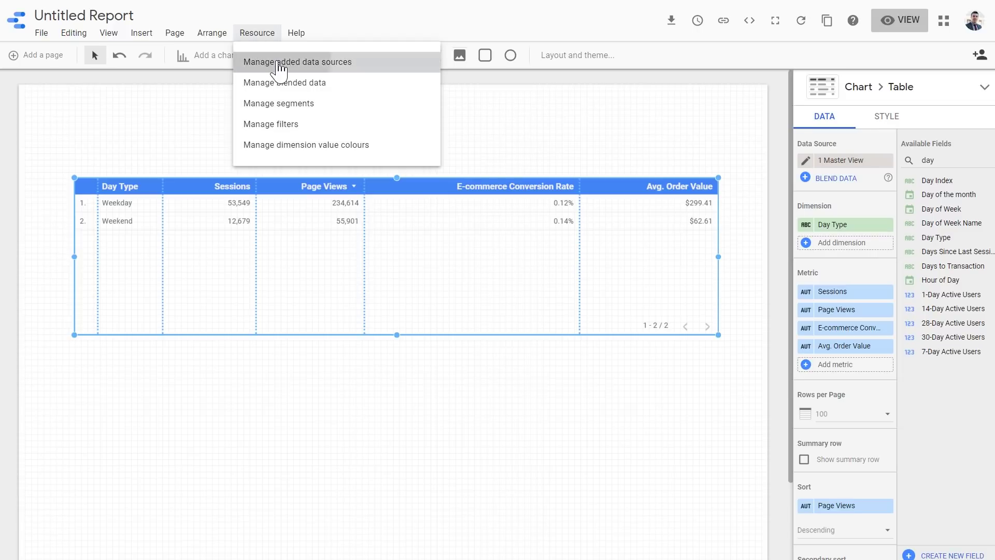
{"action": "left_click", "coordinate": [277, 62]}
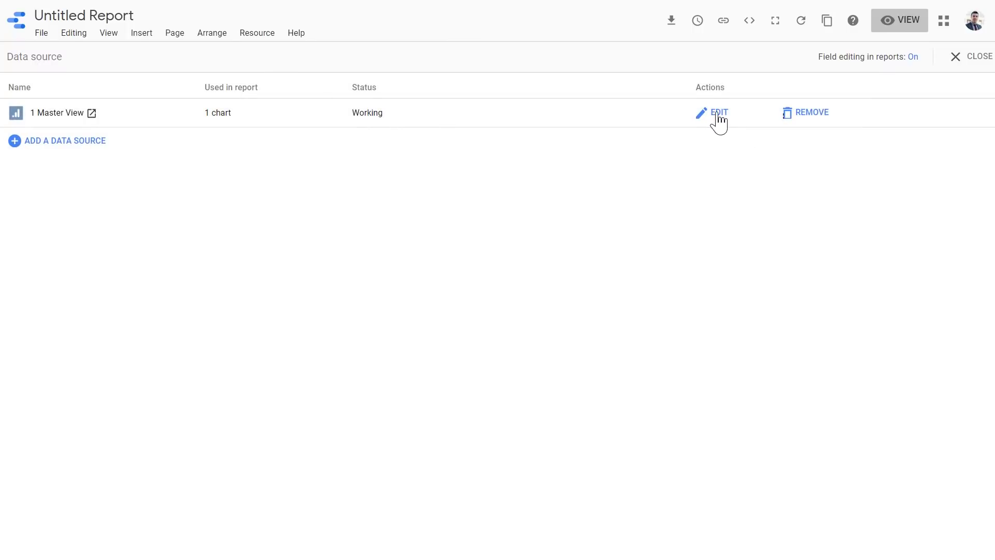
{"action": "left_click", "coordinate": [718, 114]}
{"action": "left_click", "coordinate": [913, 330]}
{"action": "type", "text": "day"}
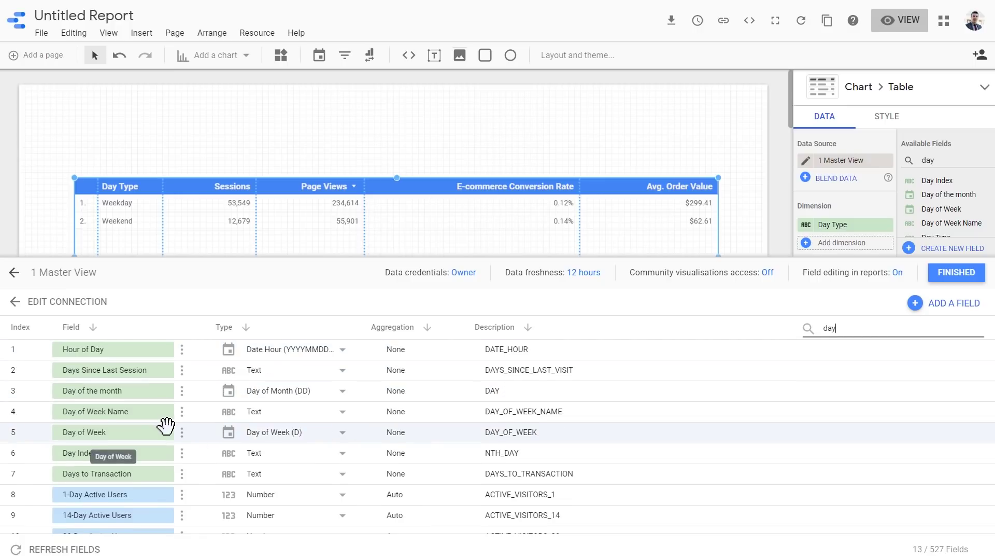
{"action": "scroll", "coordinate": [158, 446], "scroll_direction": "down", "scroll_amount": 2}
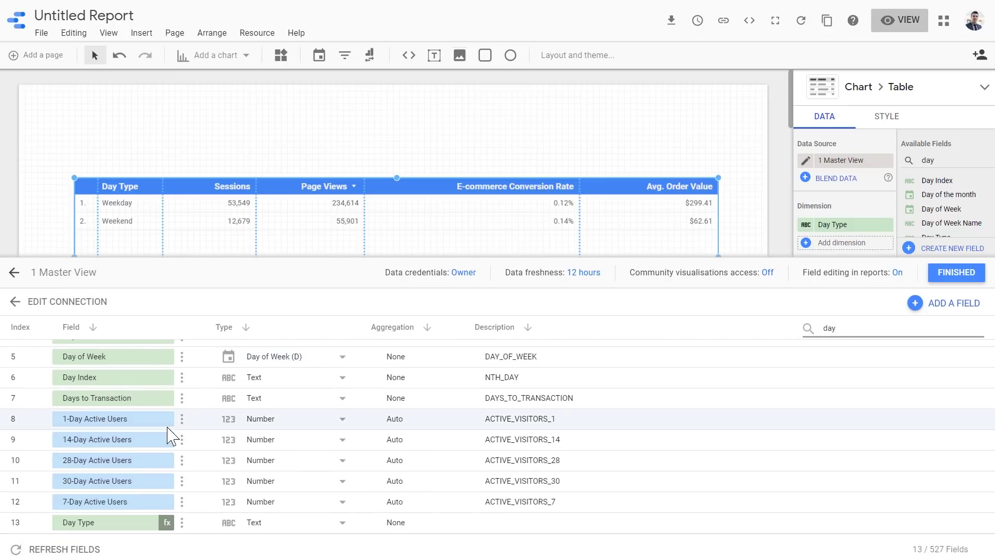
{"action": "left_click", "coordinate": [166, 523]}
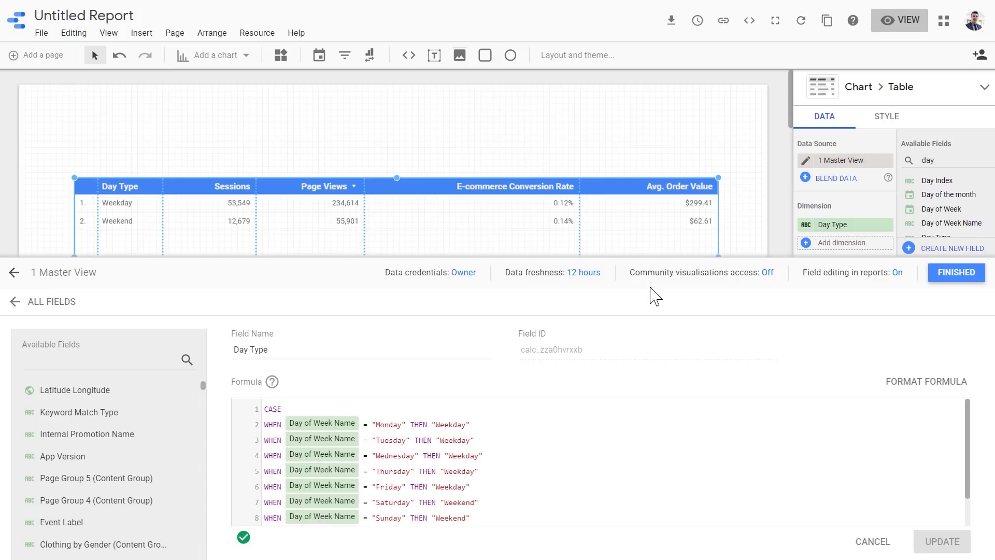
Try the != operator in the Monday line's condition, then restore the = operator
{"action": "left_click_drag", "start_coordinate": [967, 413], "coordinate": [968, 428]}
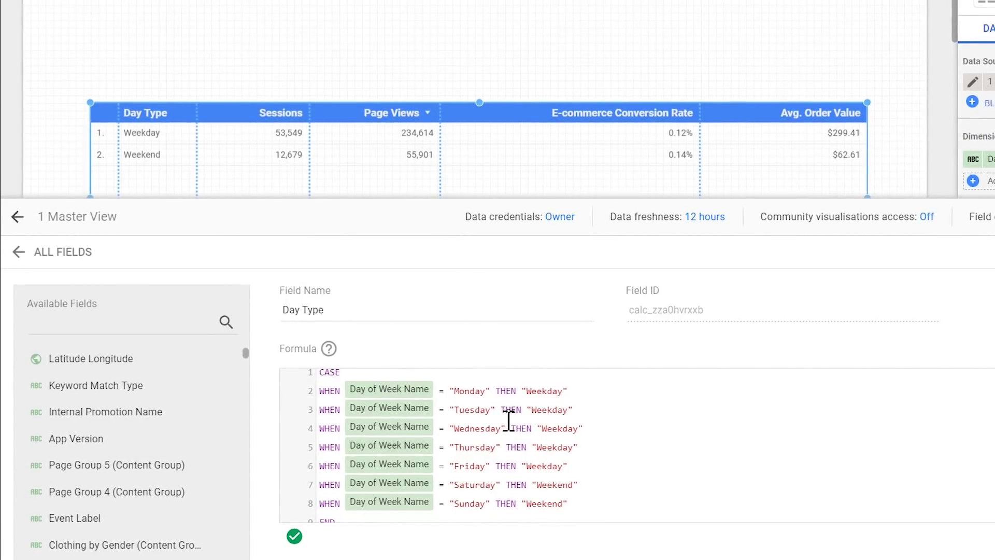
{"action": "type", "text": "!"}
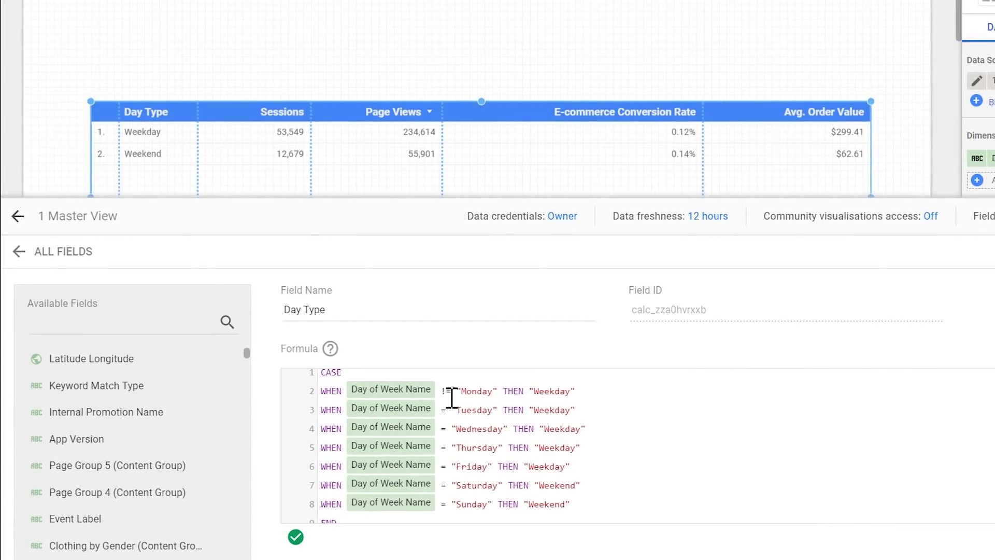
{"action": "key", "text": "BackSpace"}
Extend the Monday line's condition with OR Day of Week Name = "Thuesday"
{"action": "left_click", "coordinate": [497, 391]}
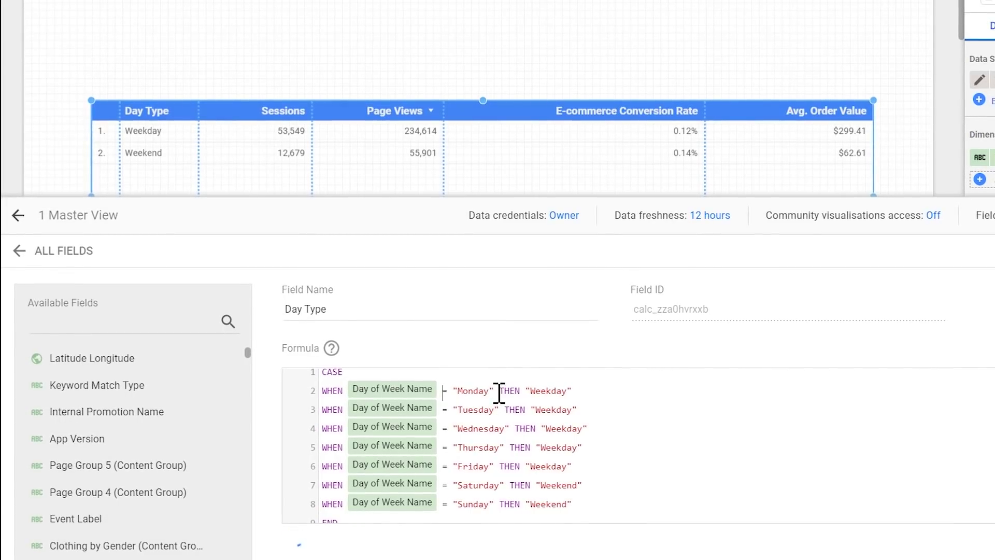
{"action": "type", "text": "OR "}
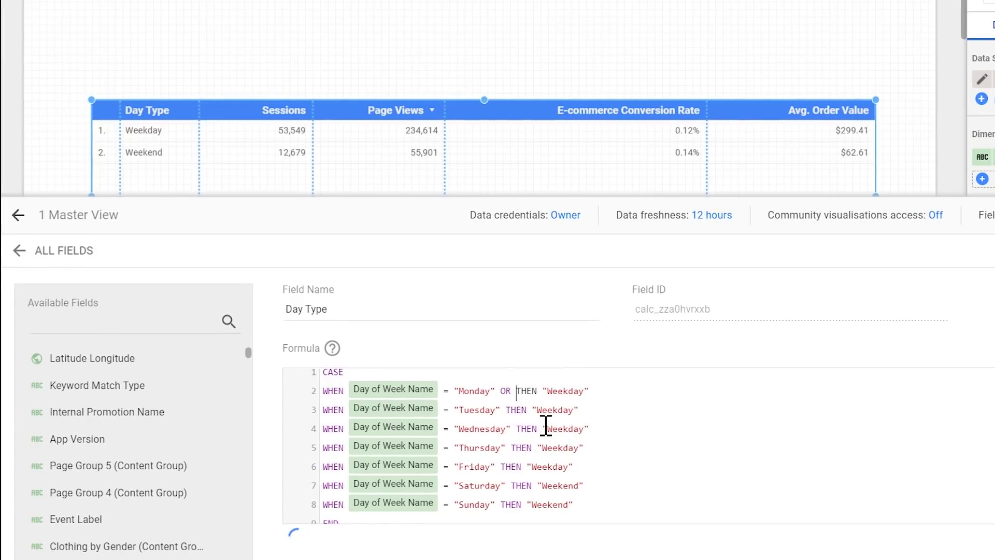
{"action": "type", "text": "Day"}
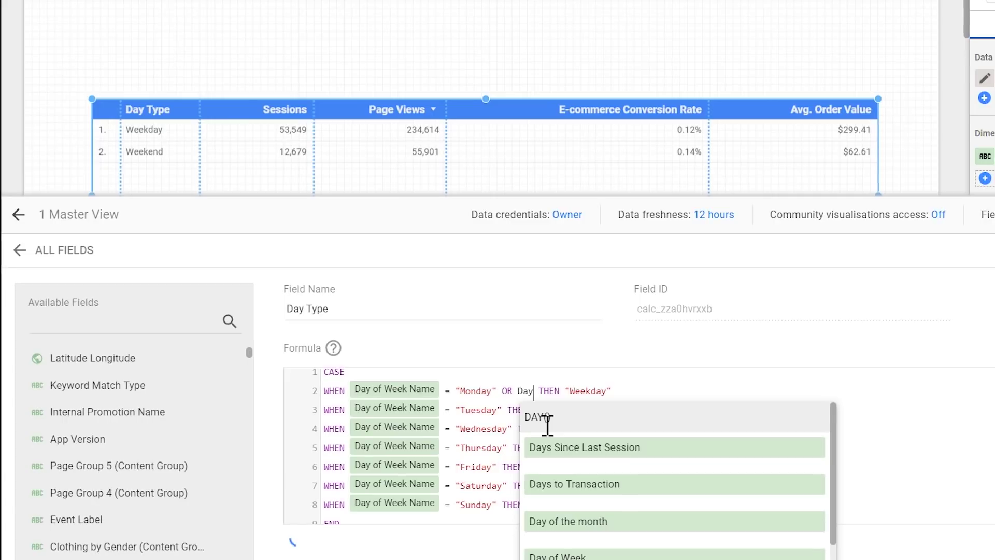
{"action": "type", "text": " of  "}
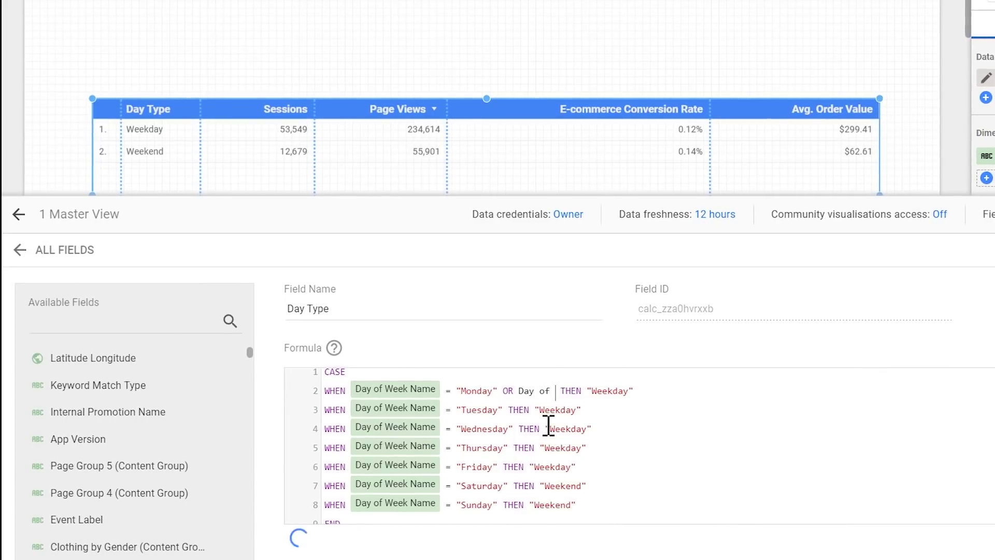
{"action": "type", "text": "W"}
{"action": "key", "text": "Return"}
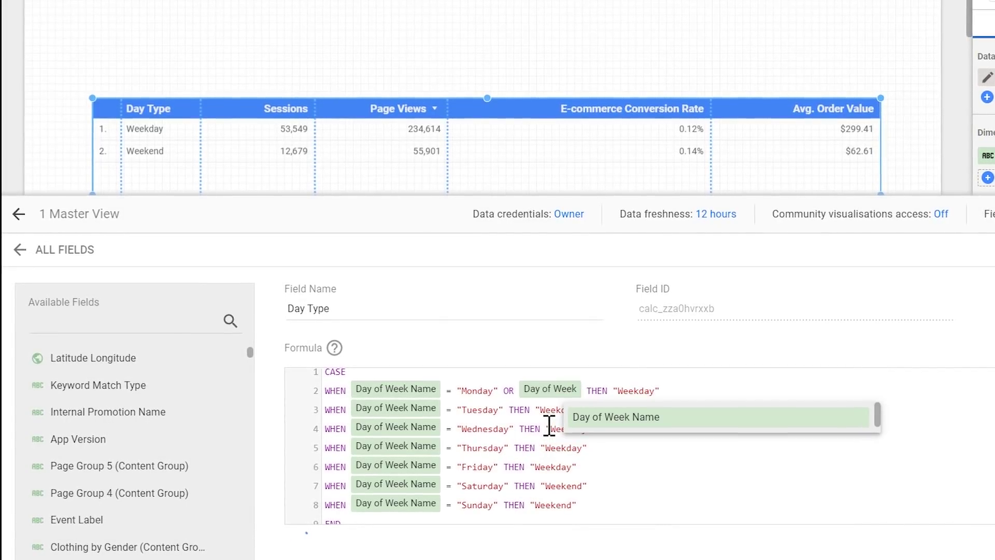
{"action": "type", "text": "= "}
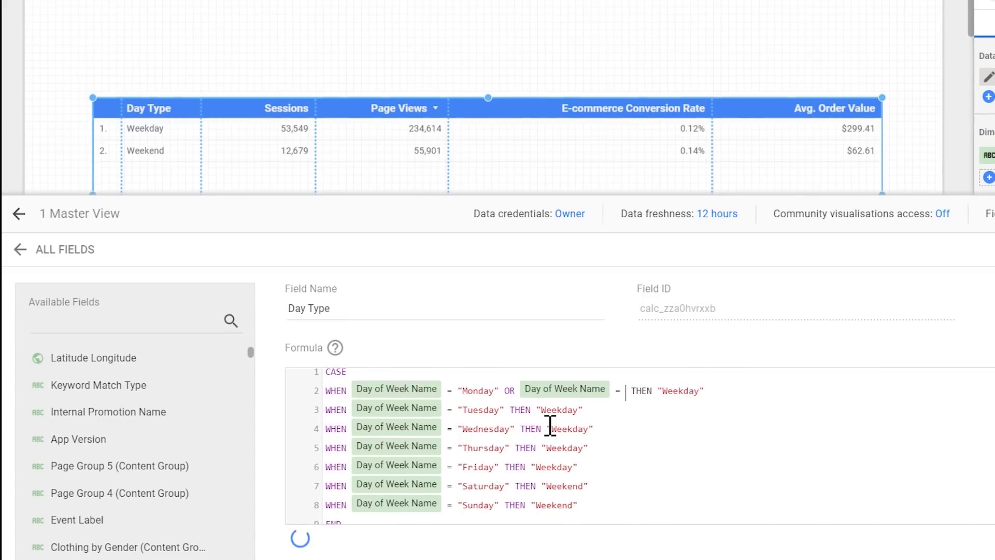
{"action": "type", "text": "\""}
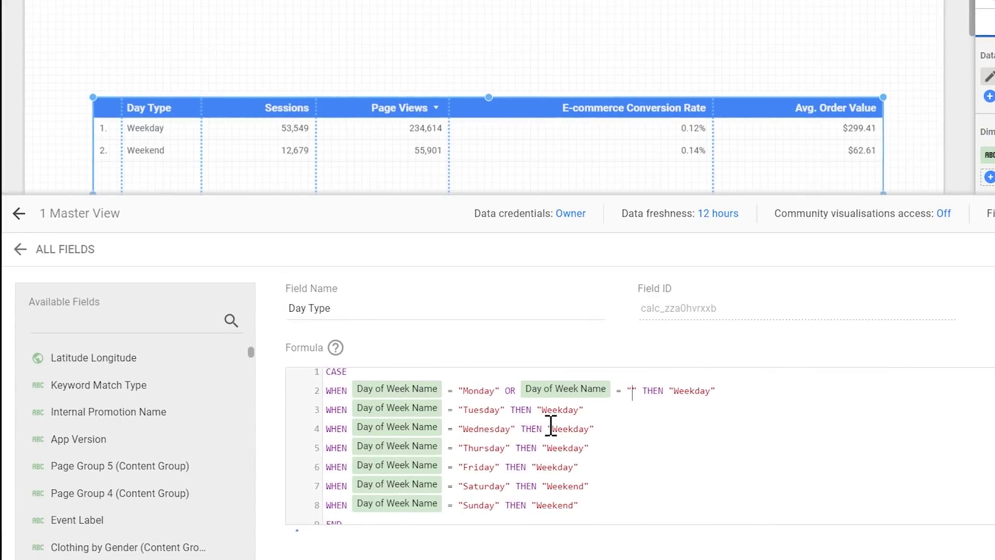
{"action": "type", "text": "Thue"}
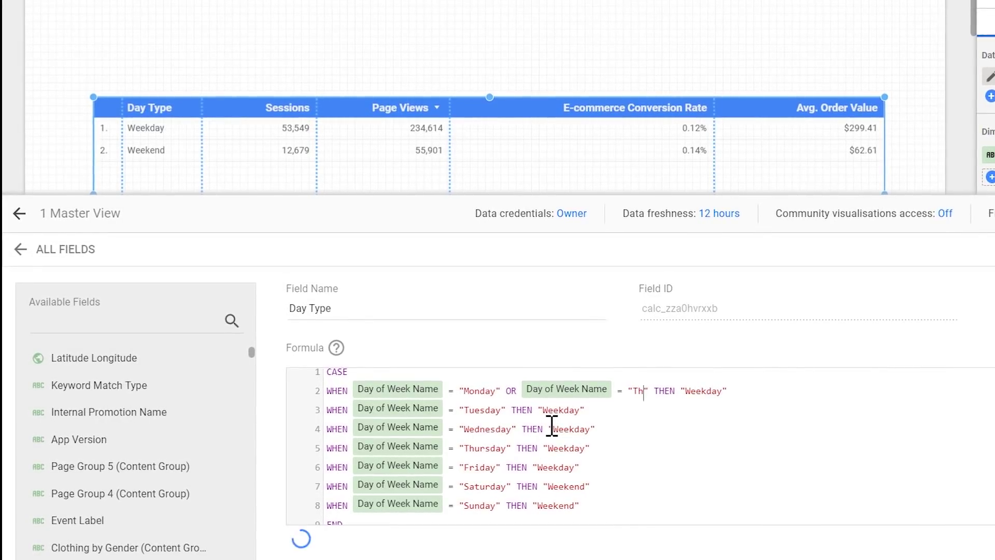
{"action": "type", "text": "sday"}
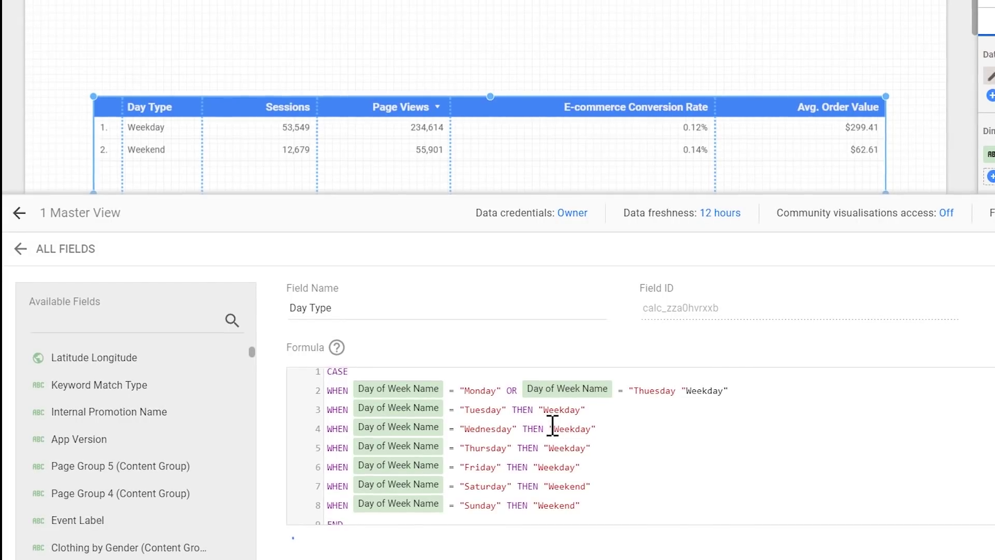
Replace the leftover text ending the Monday line with THEN "Weekday", and correct its second day to "Tuesday"
{"action": "key", "text": "Delete"}
{"action": "key", "text": "Delete"}
{"action": "key", "text": "Delete"}
{"action": "key", "text": "Delete"}
{"action": "key", "text": "Delete"}
{"action": "key", "text": "Delete"}
{"action": "key", "text": "Delete"}
{"action": "key", "text": "Delete"}
{"action": "key", "text": "Delete"}
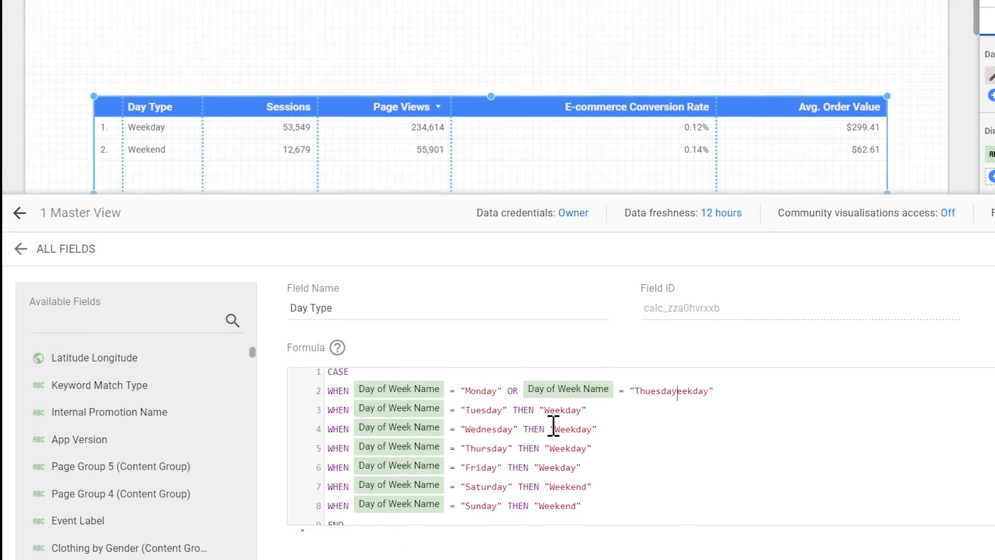
{"action": "key", "text": "End"}
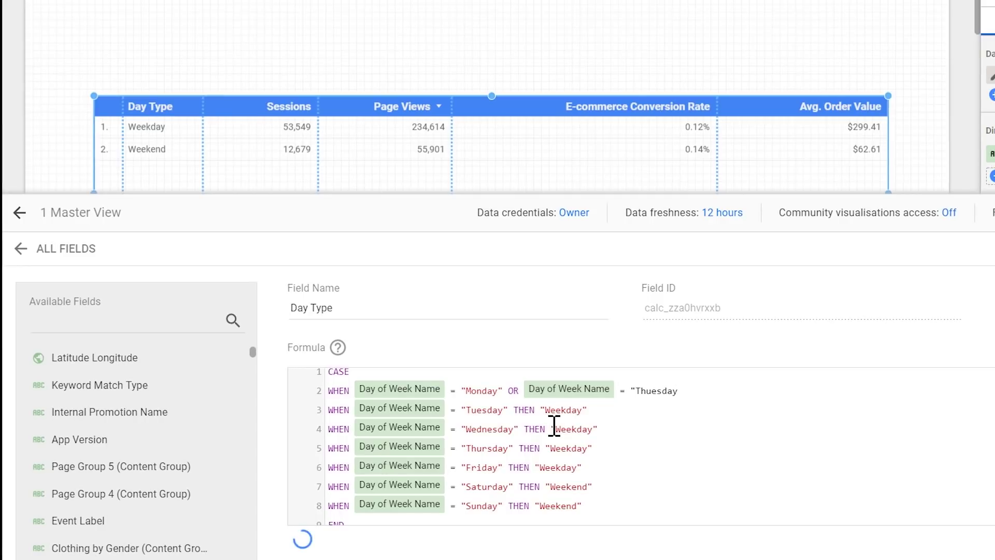
{"action": "type", "text": "THEN"}
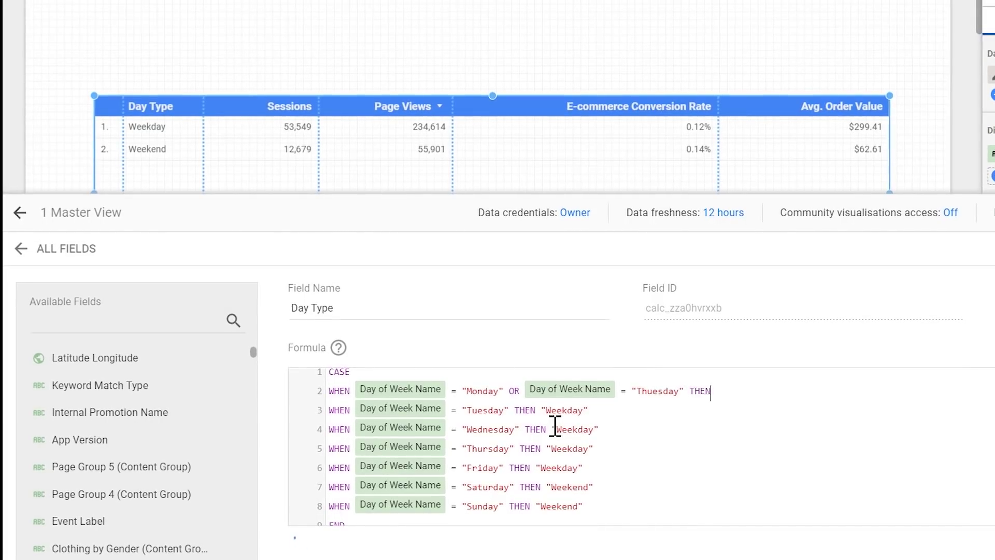
{"action": "type", "text": " \"W"}
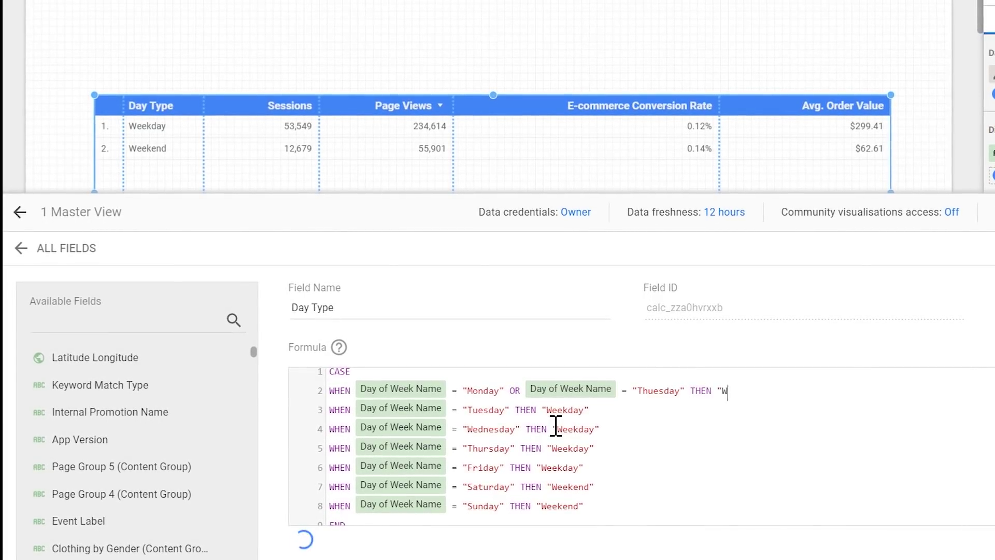
{"action": "type", "text": "eekdaay"}
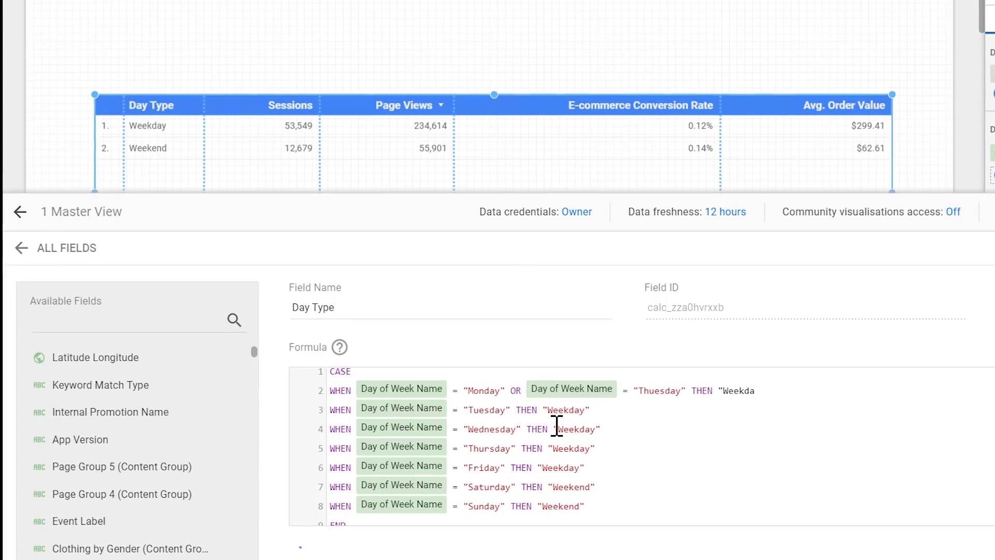
{"action": "key", "text": "BackSpace"}
{"action": "key", "text": "BackSpace"}
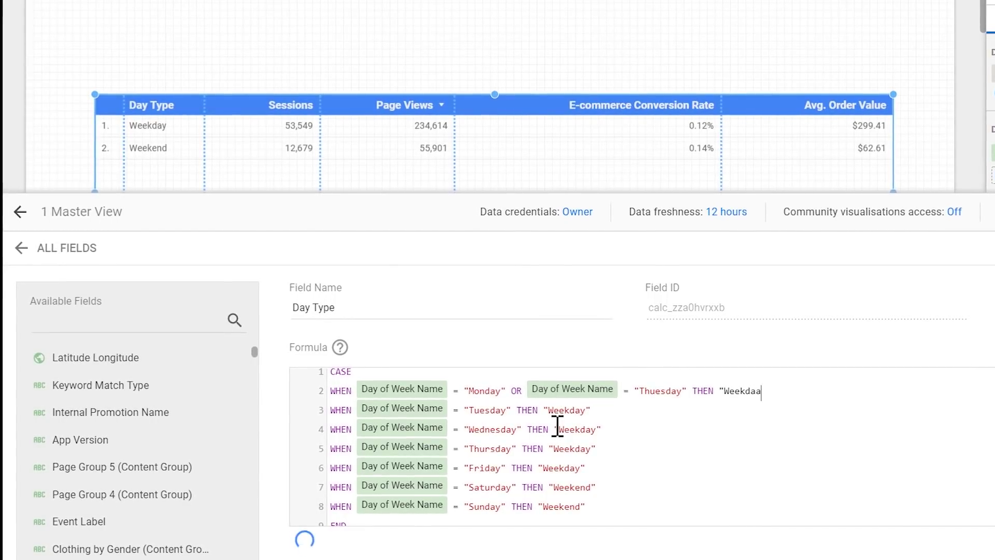
{"action": "type", "text": "y\""}
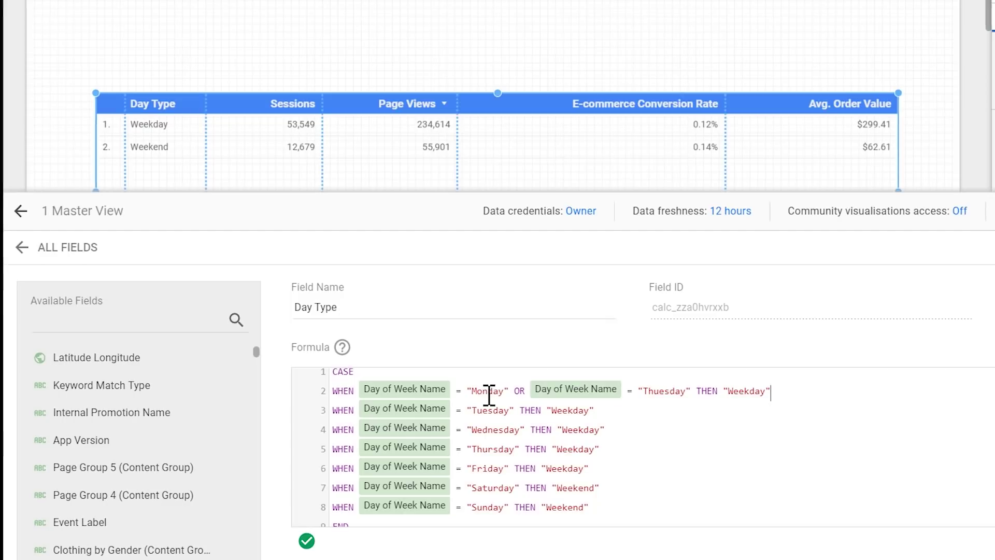
{"action": "left_click", "coordinate": [653, 391]}
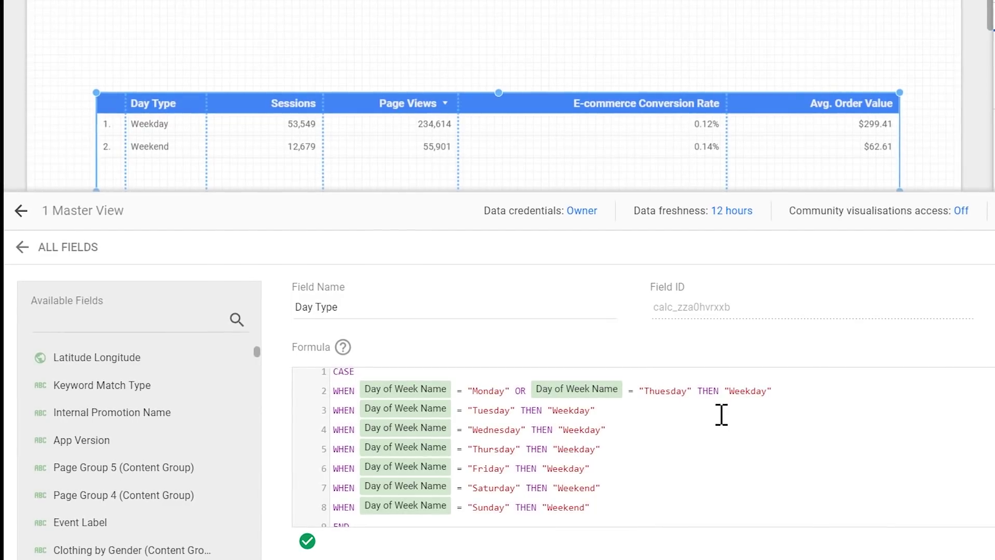
{"action": "key", "text": "BackSpace"}
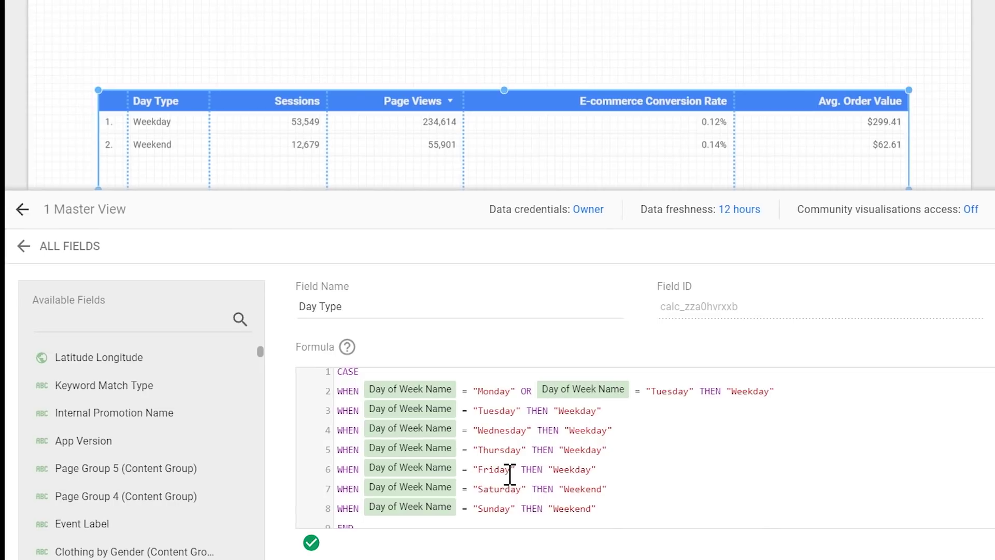
Delete the separate Tuesday, Wednesday, Thursday and Friday lines from the CASE formula
{"action": "left_click_drag", "start_coordinate": [611, 472], "coordinate": [334, 414]}
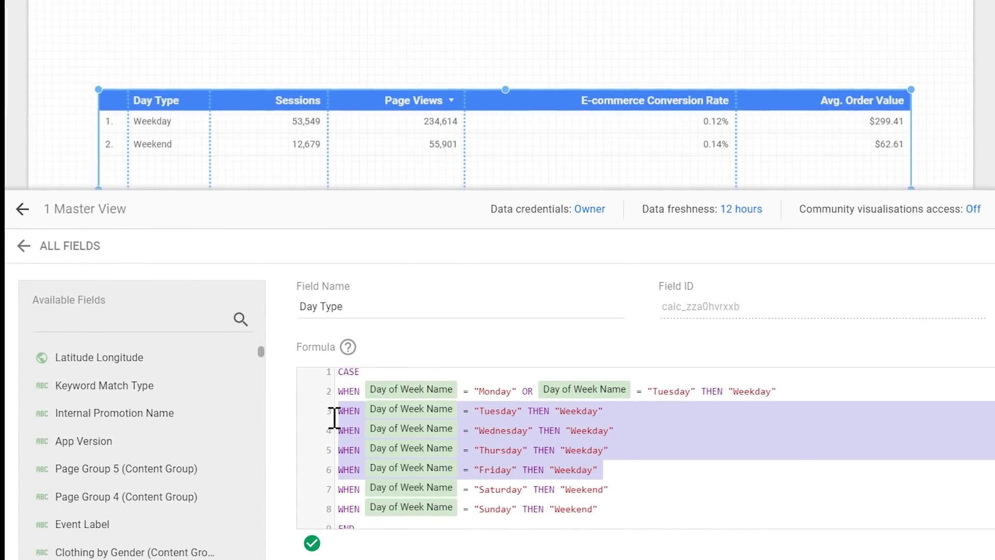
{"action": "key", "text": "BackSpace"}
{"action": "key", "text": "BackSpace"}
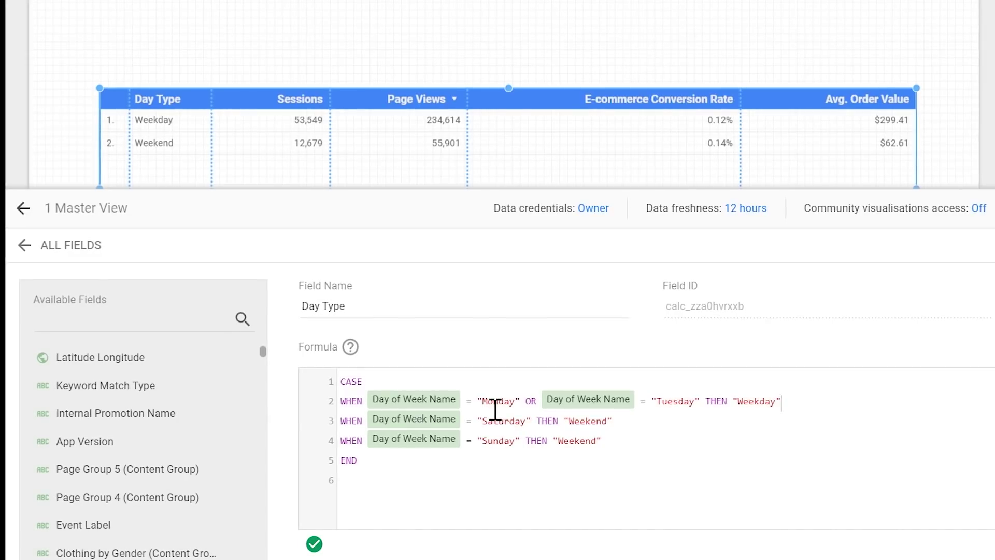
Replace the Monday OR Tuesday comparison with IN("Monday","Tuesday","Wednesday","Thursday","Friday")
{"action": "left_click_drag", "start_coordinate": [466, 400], "coordinate": [702, 403]}
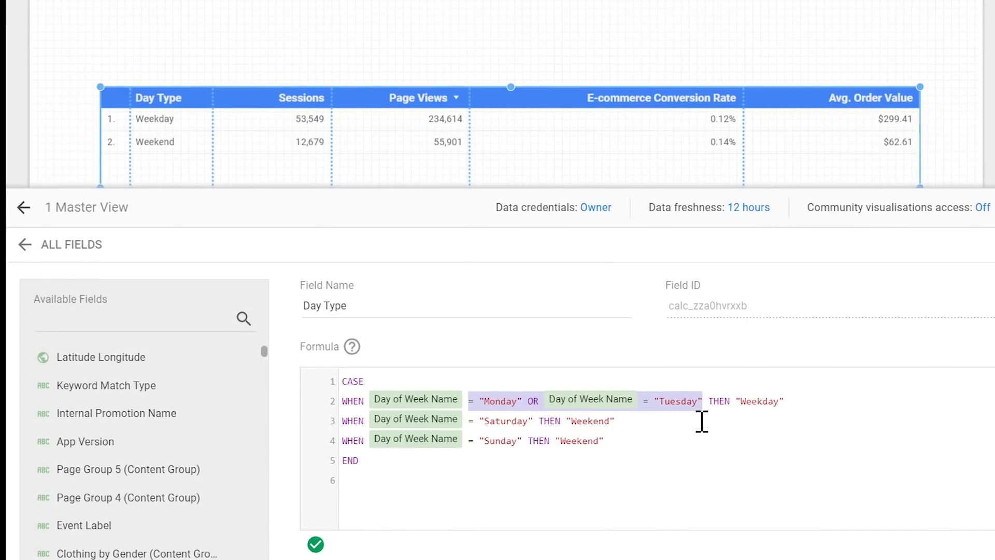
{"action": "type", "text": "IN"}
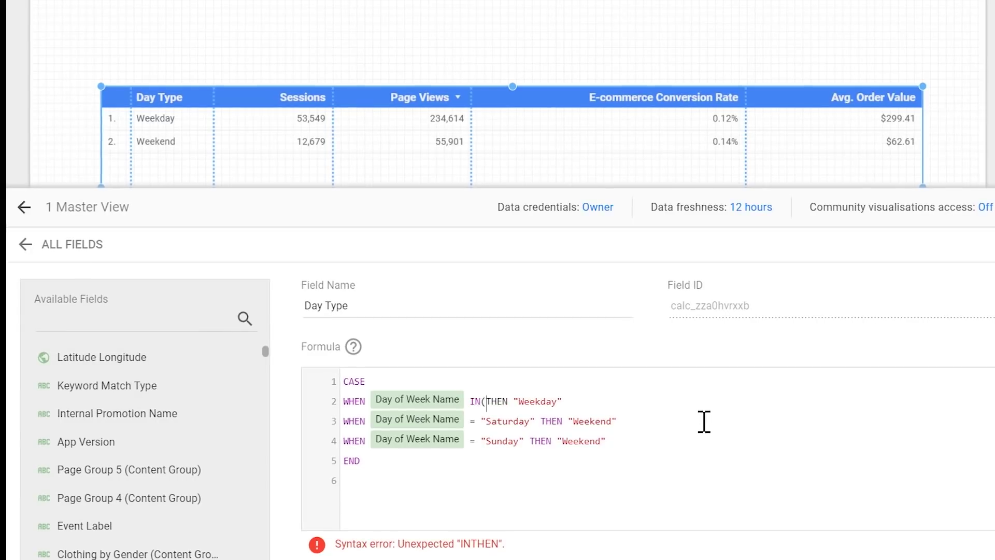
{"action": "type", "text": "()"}
{"action": "key", "text": "Left"}
{"action": "key", "text": "Left"}
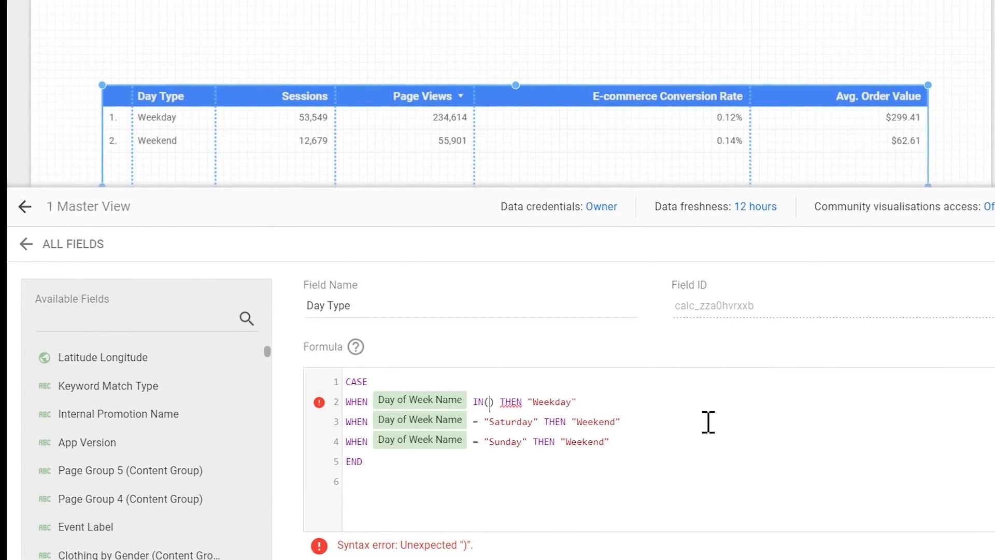
{"action": "type", "text": "\"\""}
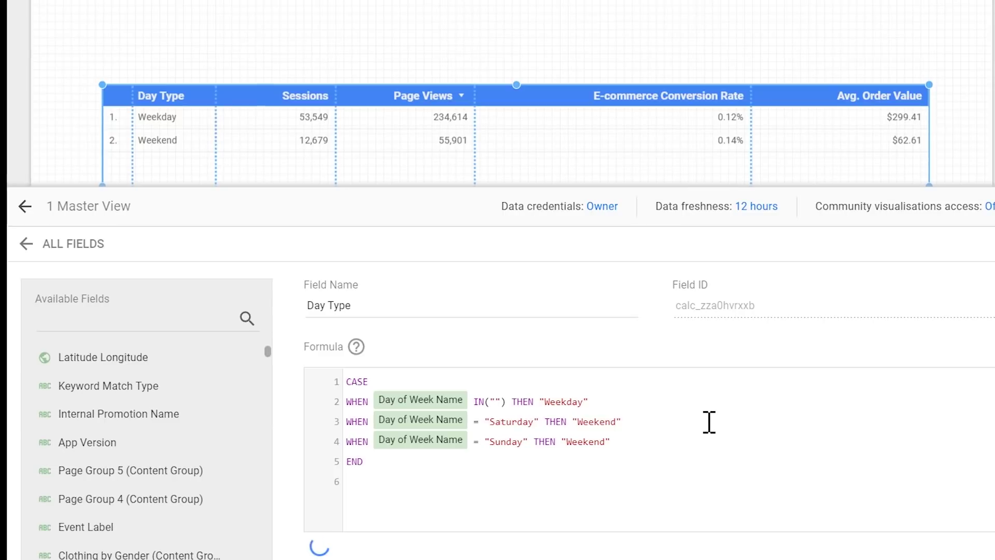
{"action": "type", "text": "Monday"}
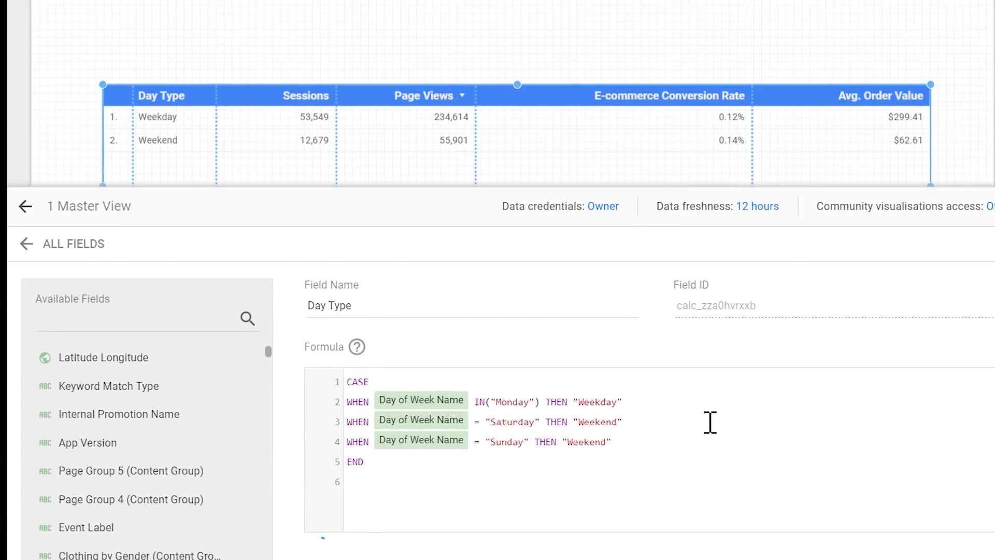
{"action": "type", "text": ",\"Tuesday\",\"Wednesday\",\"Thursday\",\""}
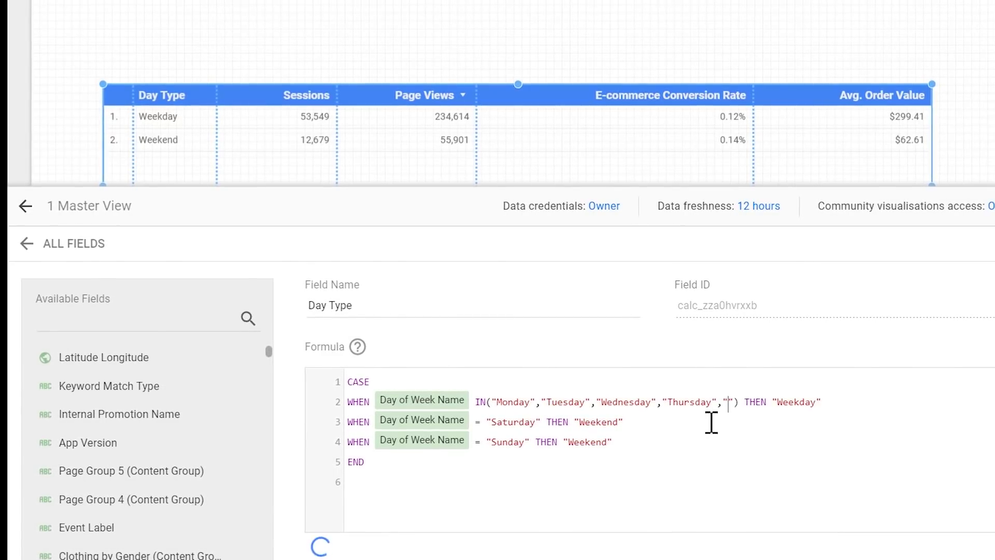
{"action": "type", "text": "Friday"}
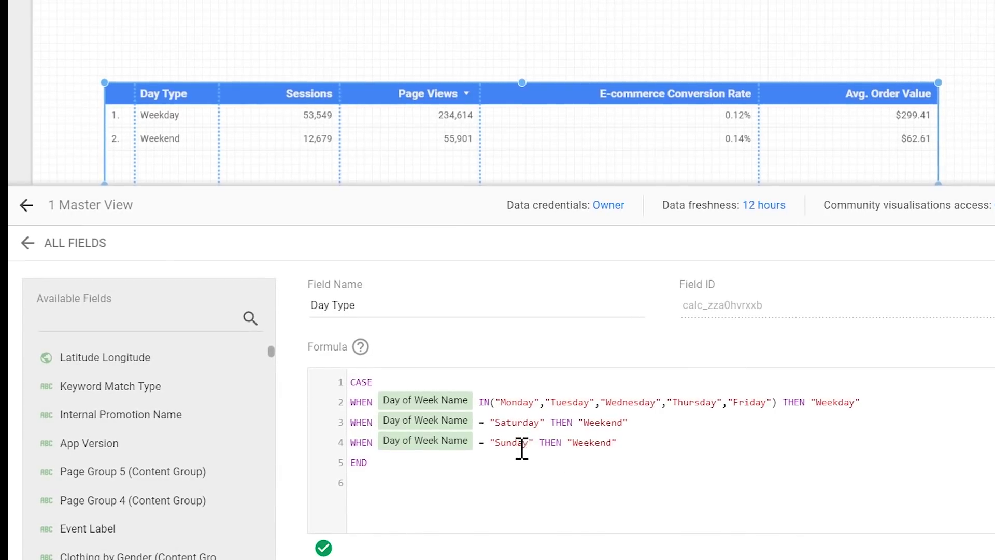
Delete the Sunday line and clear the Saturday line's condition, keeping WHEN and THEN "Weekend"
{"action": "left_click_drag", "start_coordinate": [632, 446], "coordinate": [349, 437]}
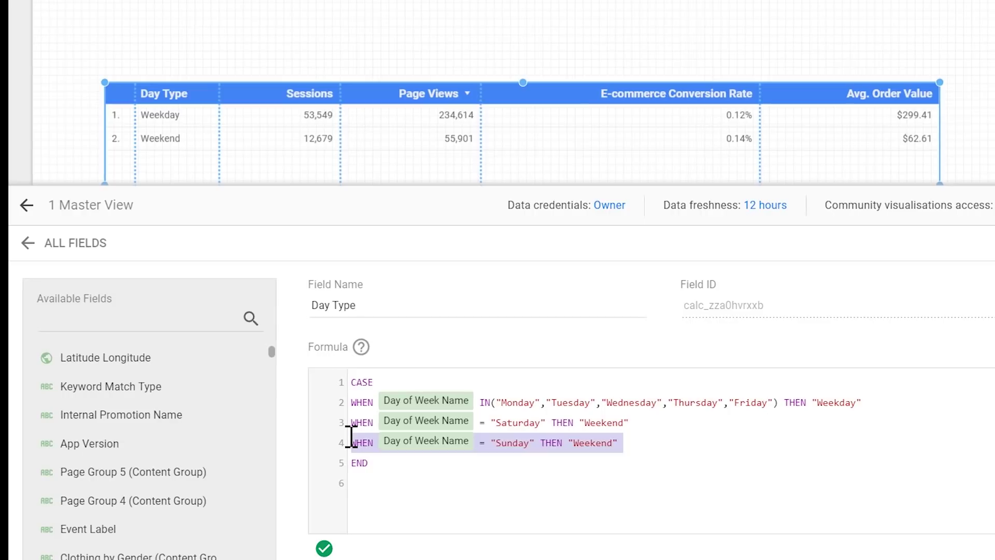
{"action": "key", "text": "BackSpace"}
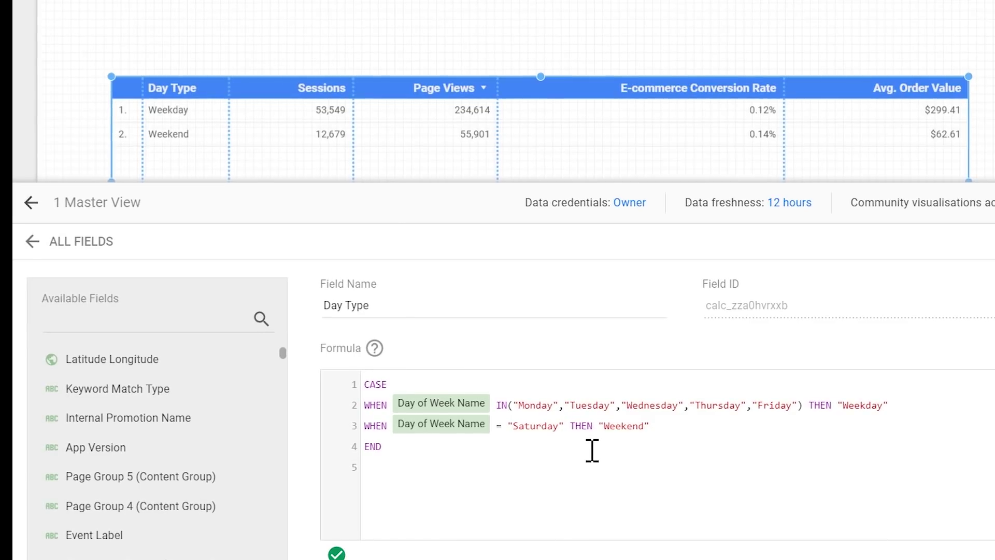
{"action": "key", "text": "BackSpace"}
{"action": "key", "text": "BackSpace"}
{"action": "key", "text": "BackSpace"}
{"action": "key", "text": "BackSpace"}
{"action": "key", "text": "BackSpace"}
{"action": "key", "text": "BackSpace"}
{"action": "key", "text": "BackSpace"}
{"action": "key", "text": "BackSpace"}
{"action": "key", "text": "BackSpace"}
{"action": "key", "text": "BackSpace"}
{"action": "key", "text": "BackSpace"}
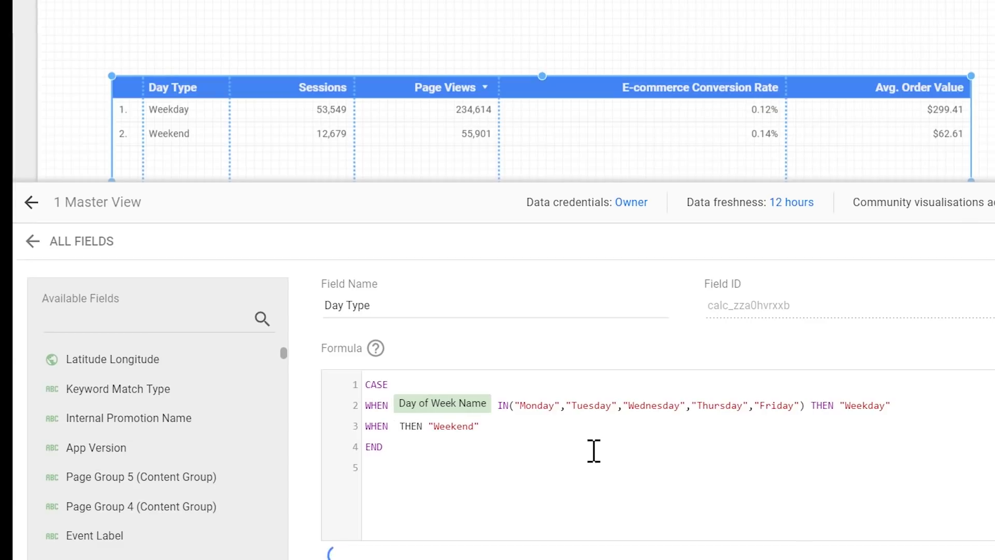
Insert REGEXP_MATCH as the Weekend line's condition, with Day of Week Name as its first argument
{"action": "type", "text": "REGEXP"}
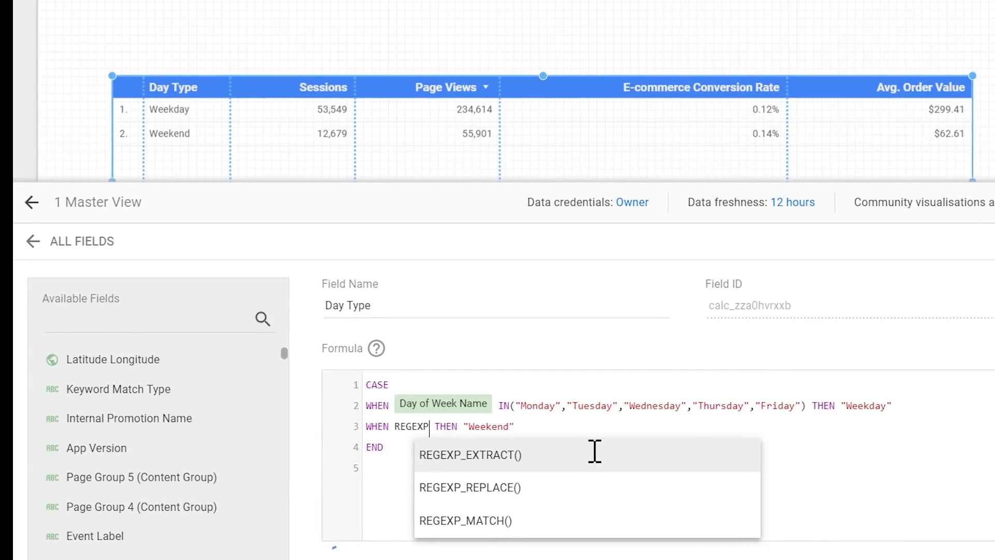
{"action": "key", "text": "Down"}
{"action": "key", "text": "Down"}
{"action": "key", "text": "Return"}
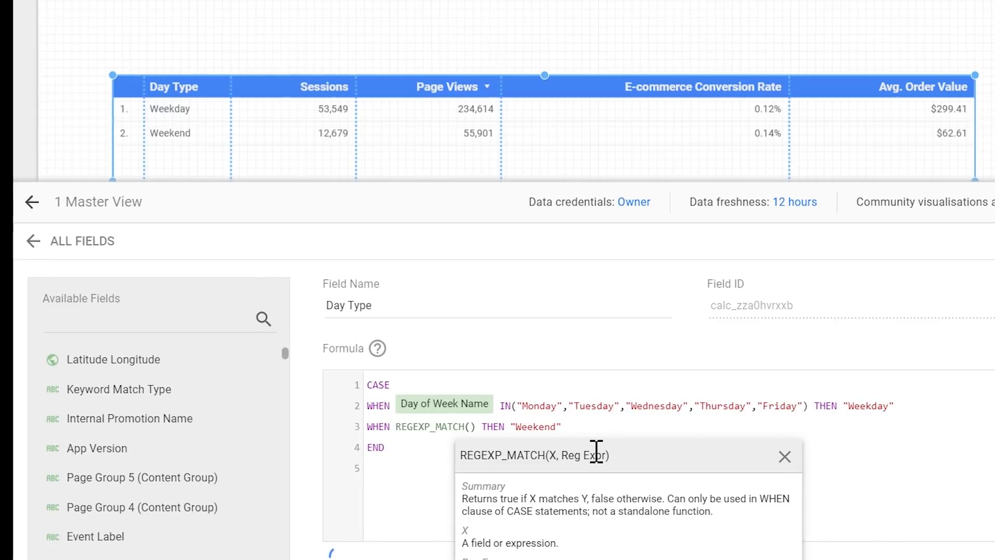
{"action": "type", "text": "Day"}
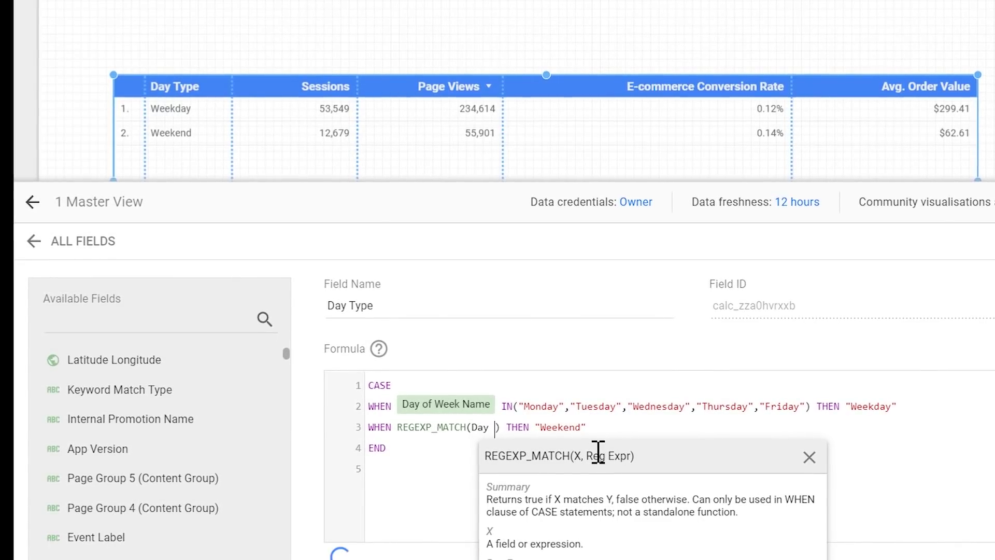
{"action": "type", "text": " of "}
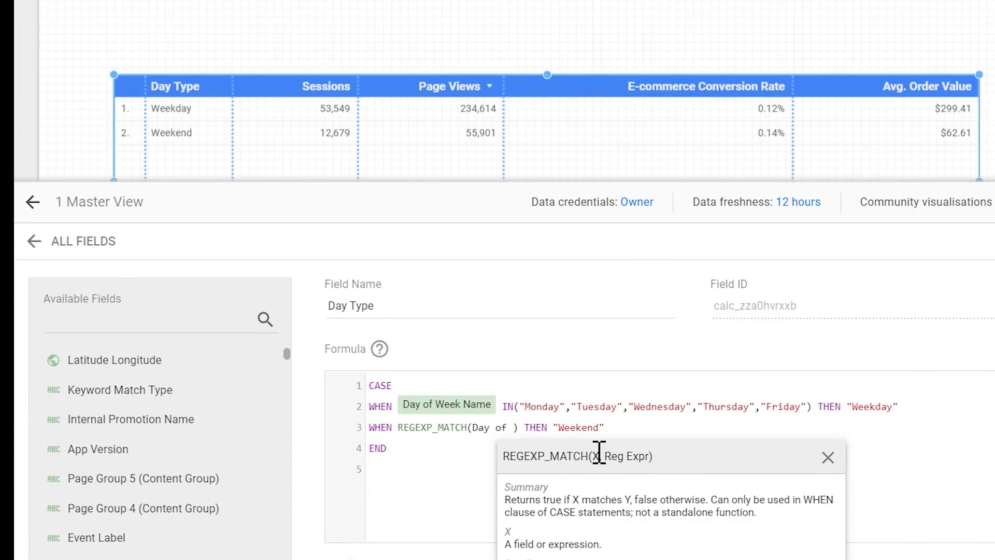
{"action": "type", "text": "Week"}
{"action": "key", "text": "Return"}
{"action": "type", "text": ","}
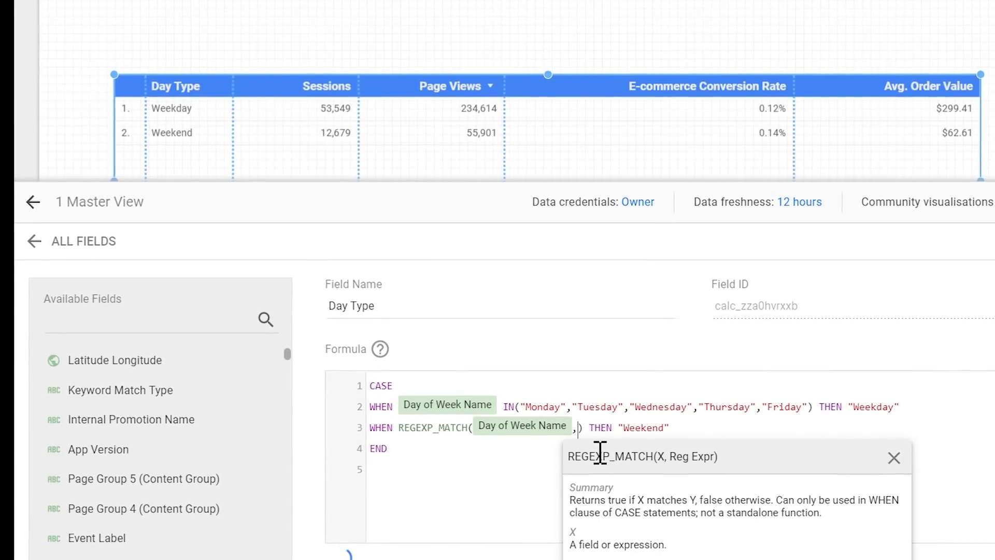
Enter 'Saturday|Sunday' as the regular expression of the REGEXP_MATCH condition
{"action": "type", "text": "'"}
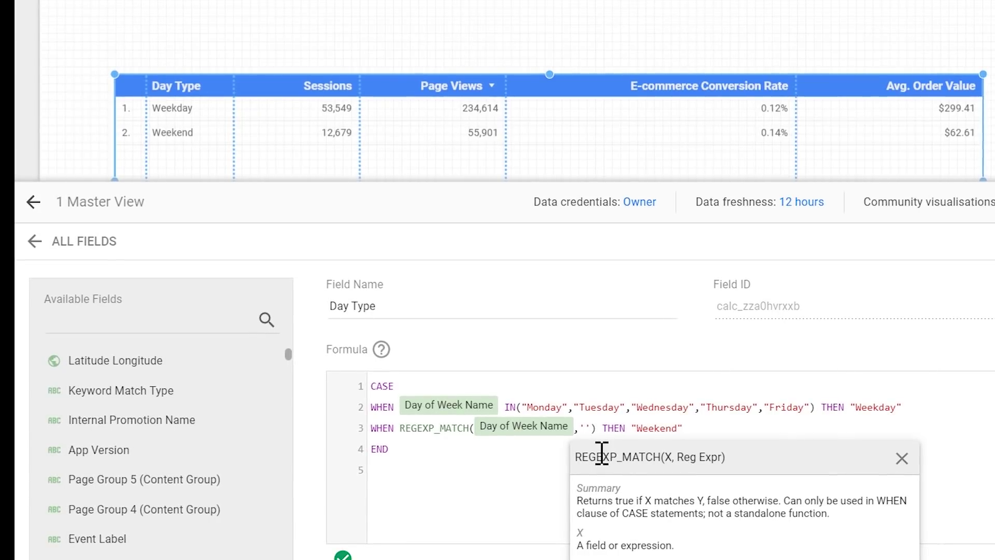
{"action": "type", "text": "Sa"}
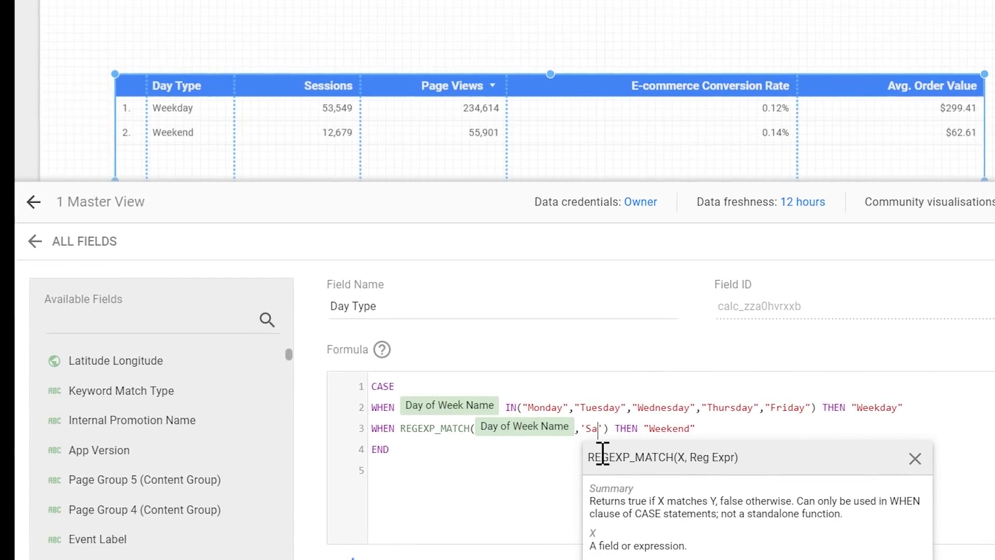
{"action": "type", "text": "turday"}
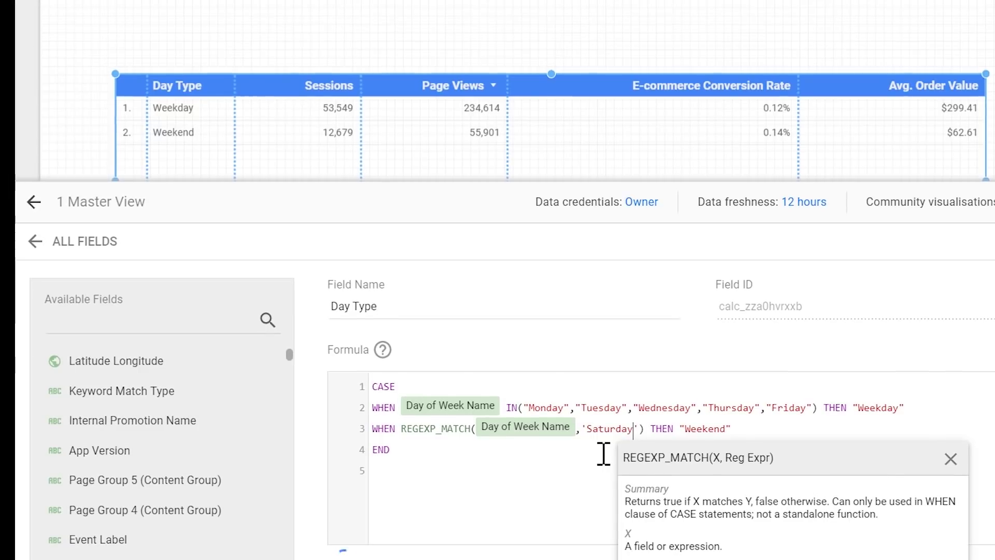
{"action": "type", "text": "|Sunday"}
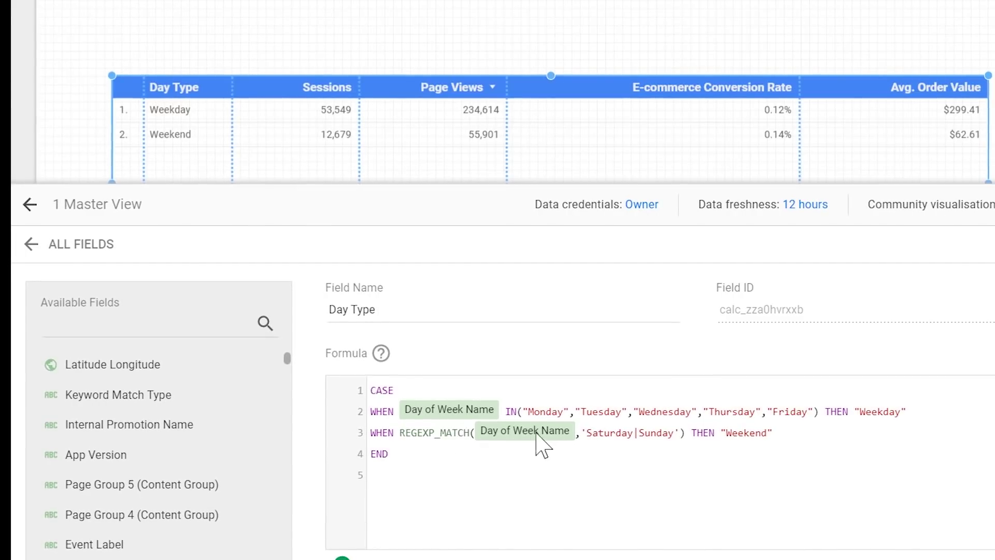
Save the updated Day Type field and finish editing the data source
{"action": "left_click", "coordinate": [845, 468]}
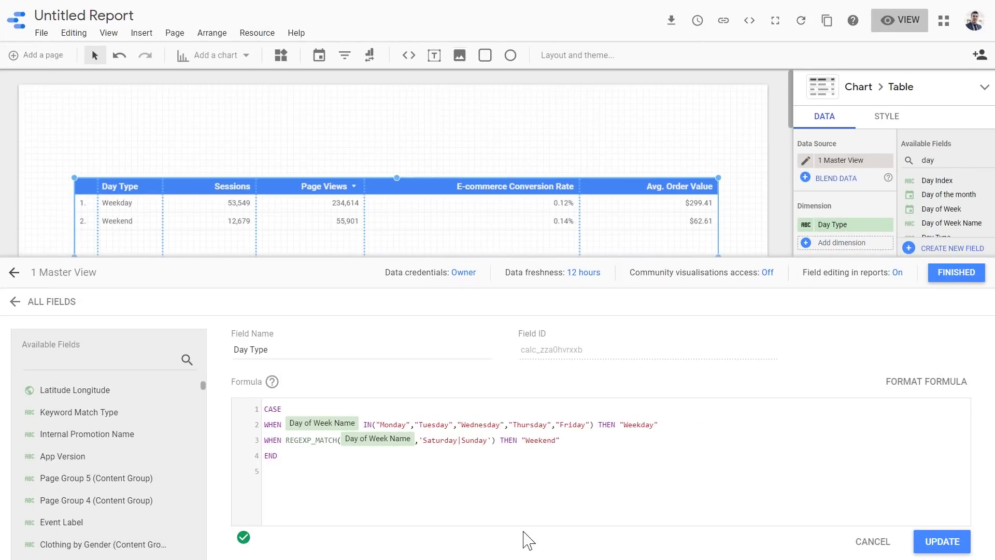
{"action": "left_click", "coordinate": [951, 543]}
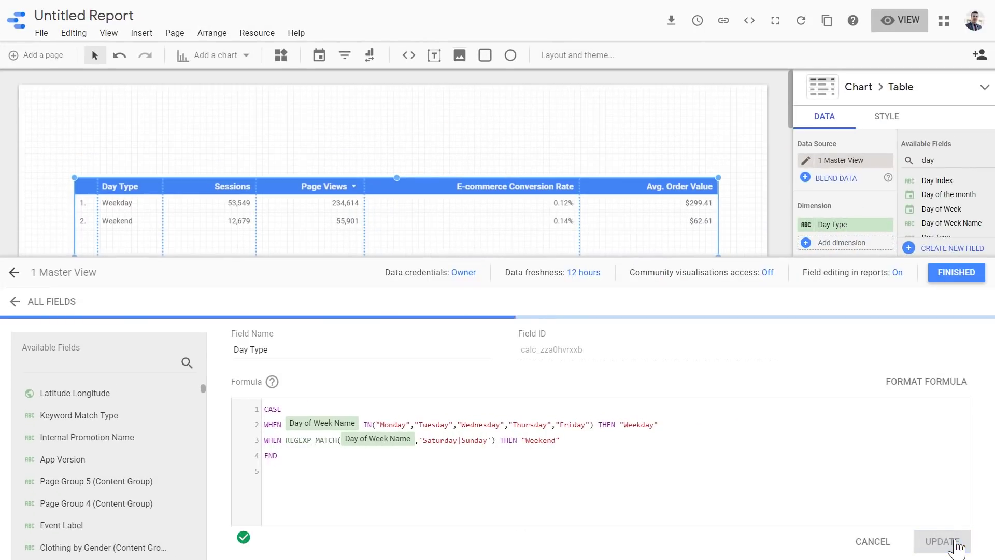
{"action": "left_click", "coordinate": [965, 277]}
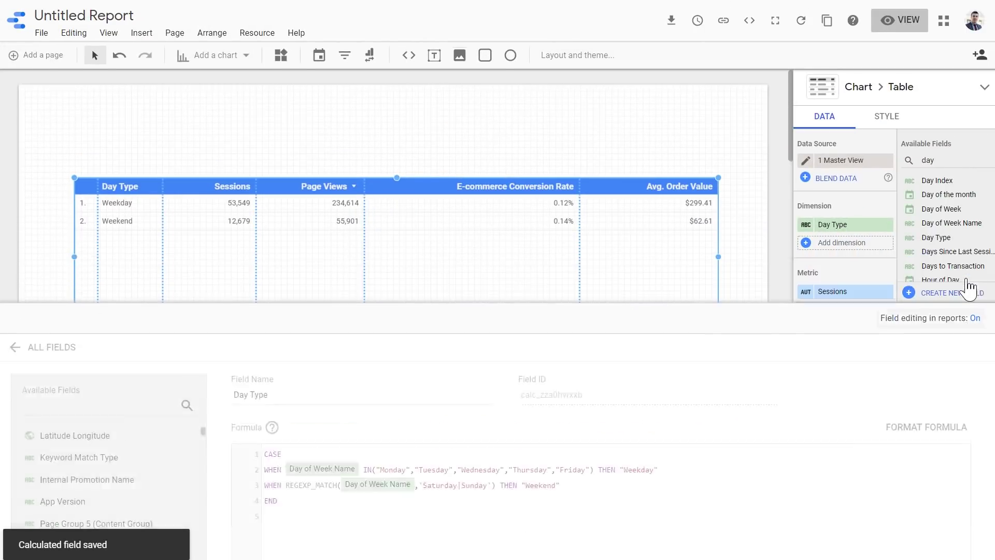